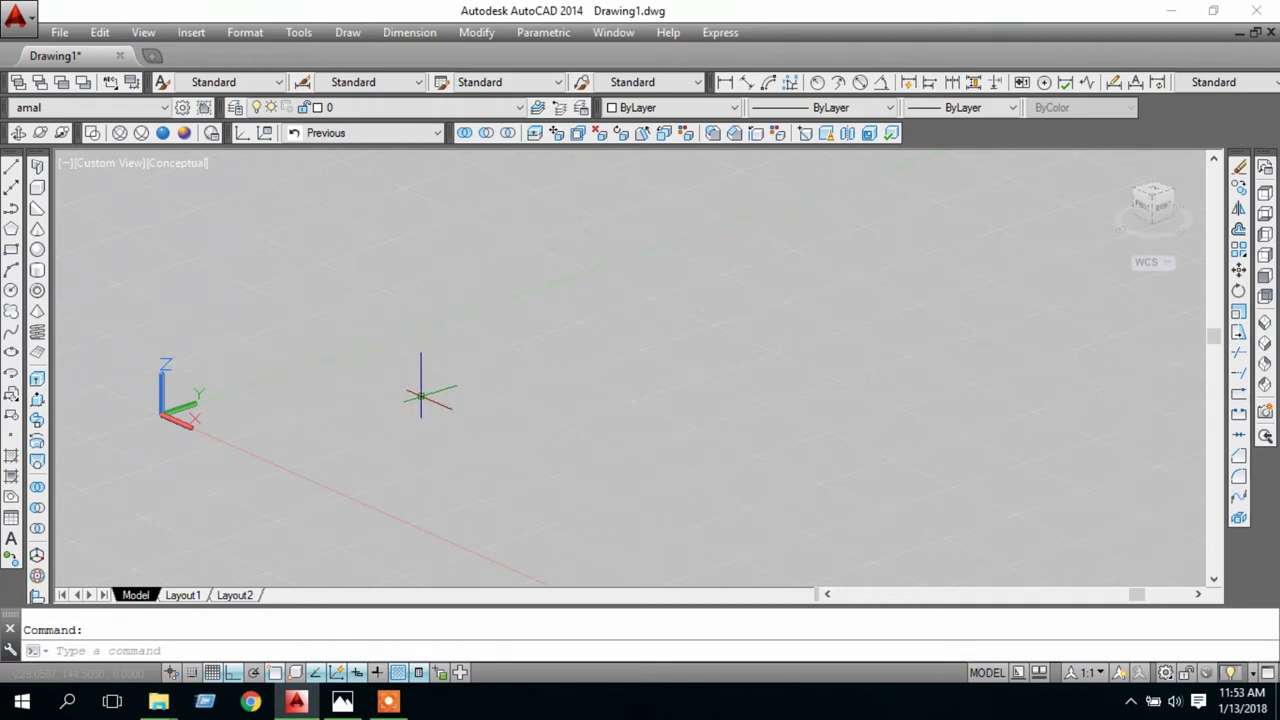
Orbit the empty model view to a new viewing angle
middle_click_drag(414, 400, 478, 358)
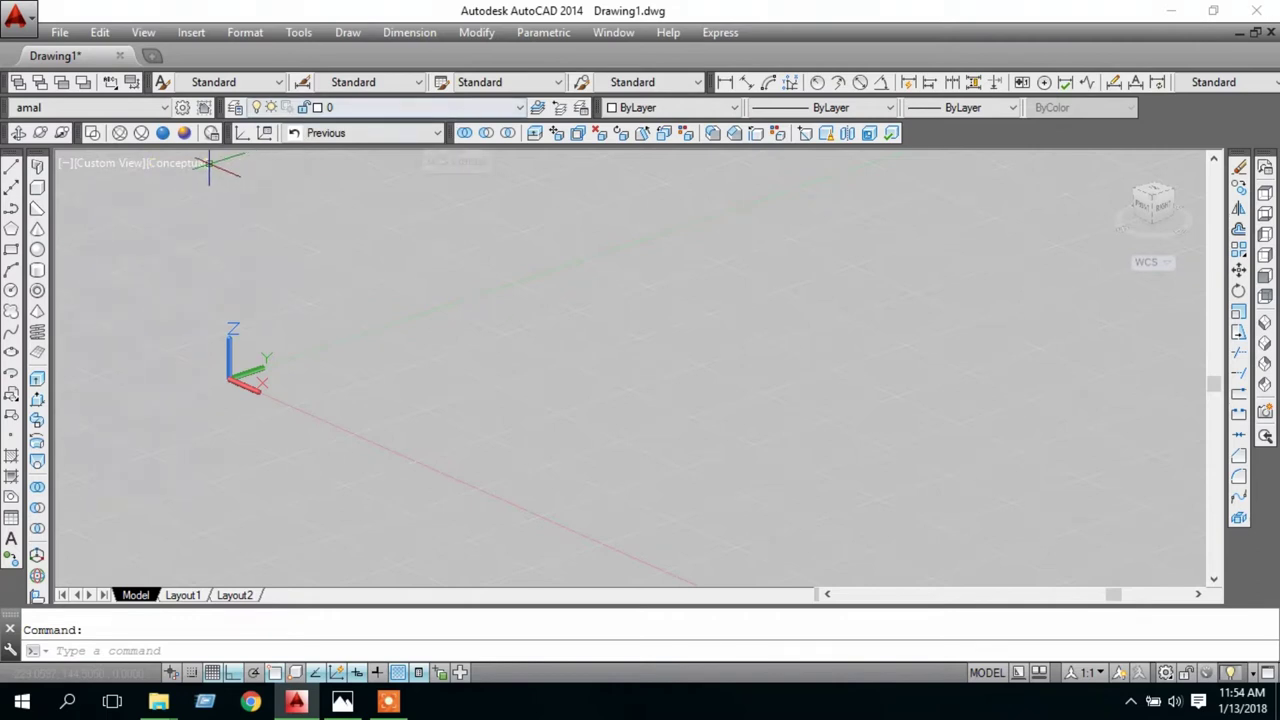
left_click(197, 168)
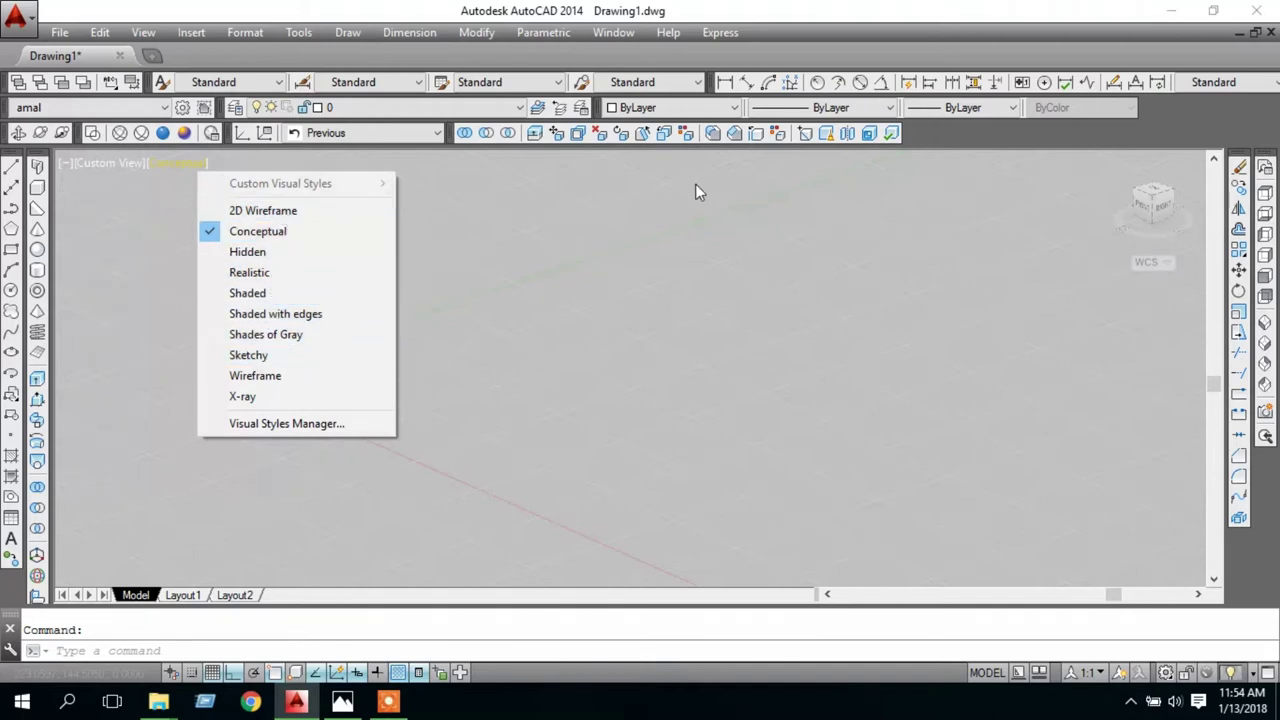
left_click(157, 201)
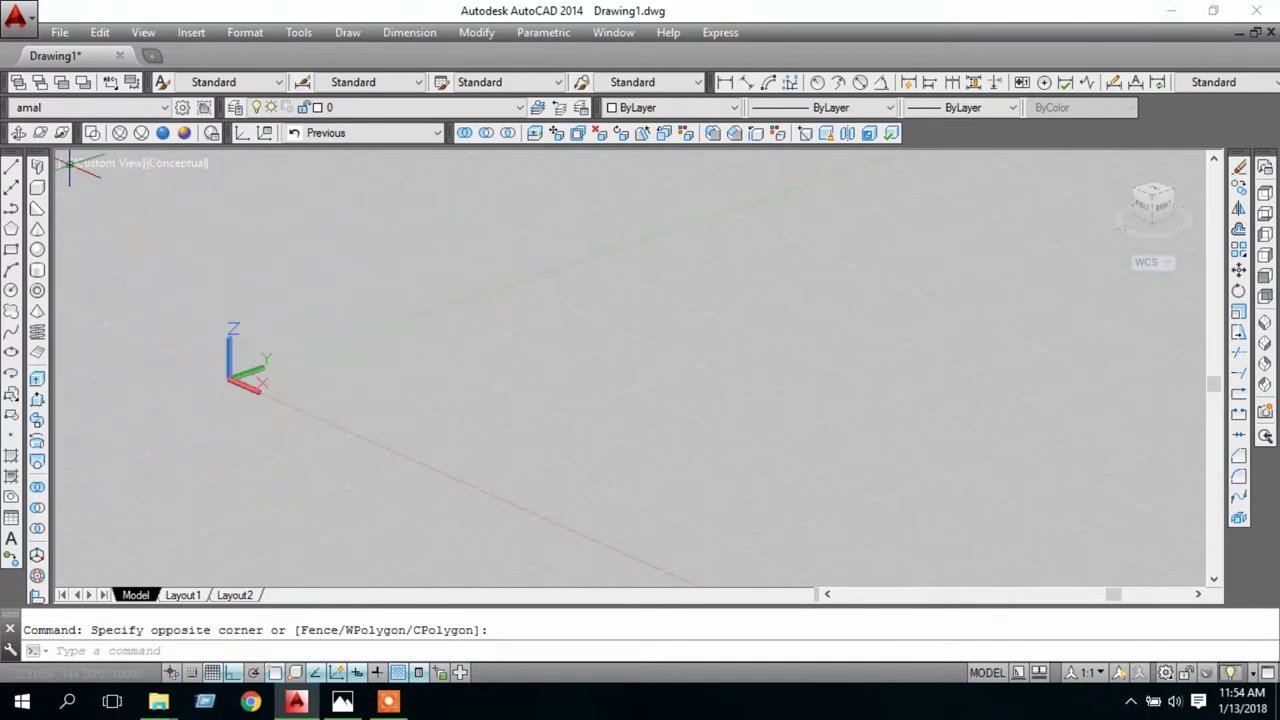
left_click(18, 134)
mouse_move(448, 360)
left_mouse_down()
mouse_move(544, 375)
mouse_move(457, 406)
mouse_move(394, 360)
mouse_move(403, 317)
mouse_move(448, 333)
mouse_move(423, 354)
mouse_move(472, 352)
left_mouse_up()
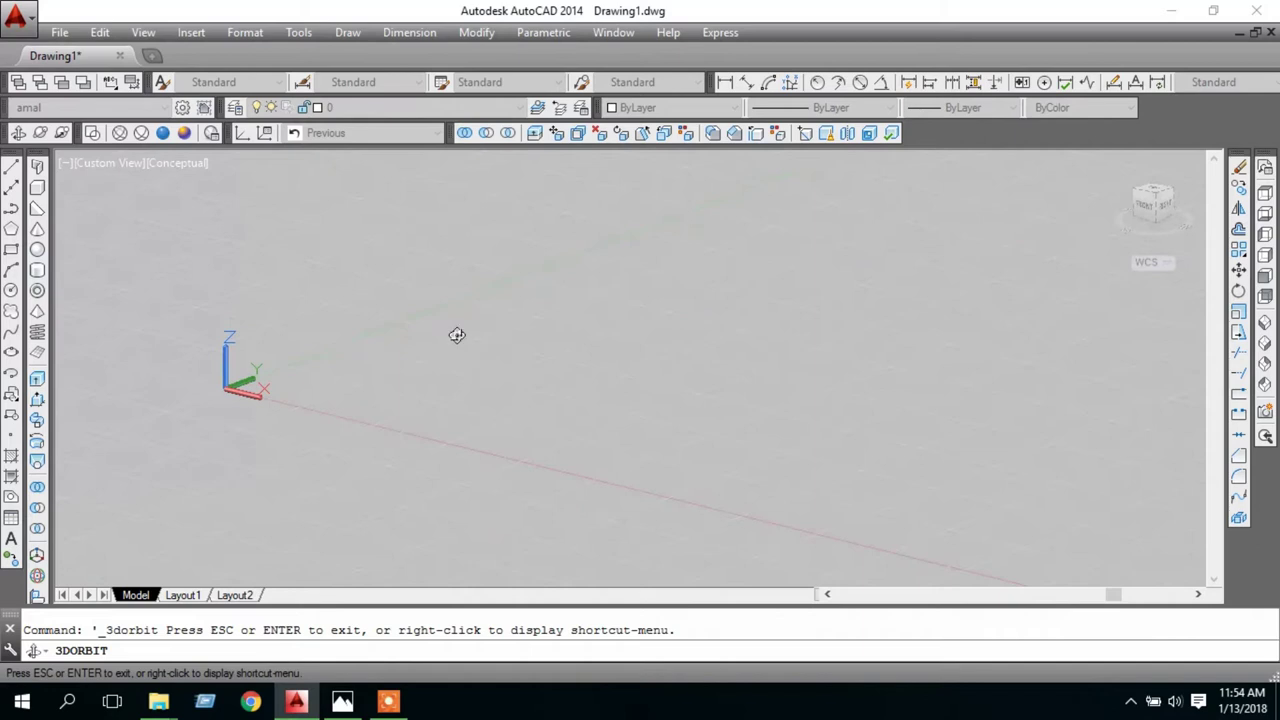
mouse_move(495, 306)
left_mouse_down()
mouse_move(494, 340)
mouse_move(483, 331)
left_mouse_up()
right_click(482, 324)
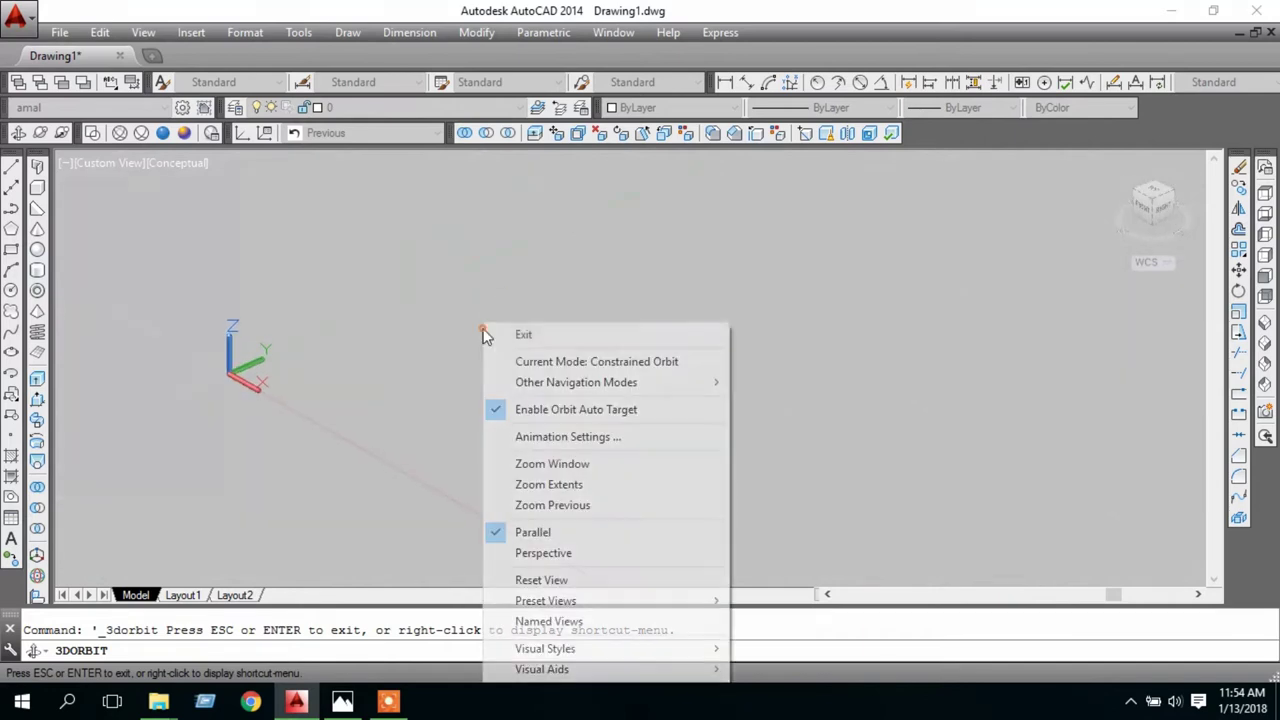
left_click(489, 351)
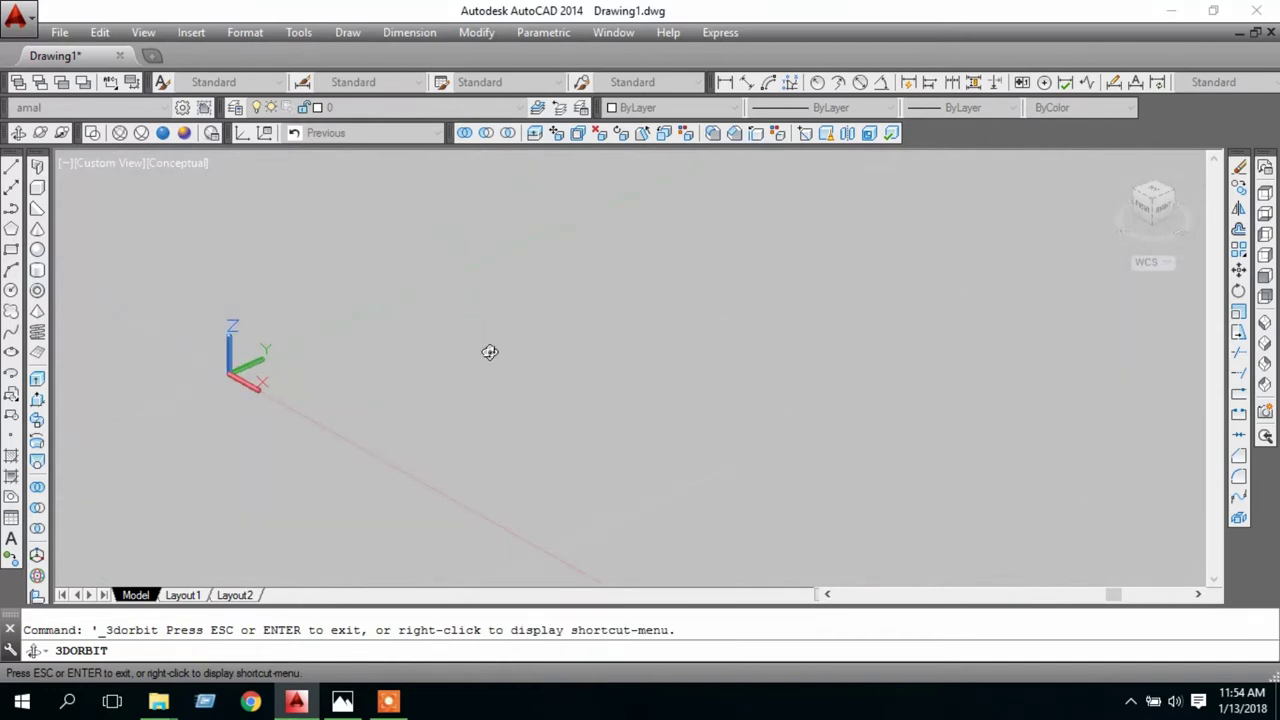
key("Escape")
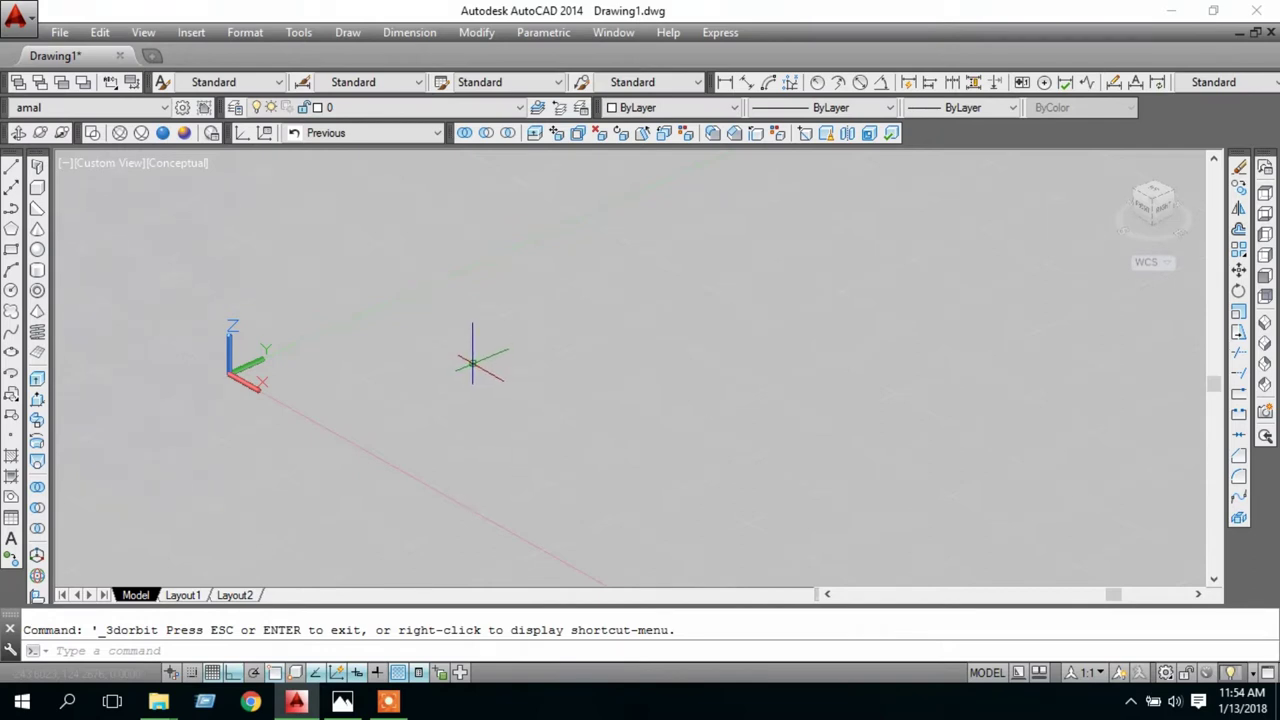
mouse_move(471, 351)
left_mouse_down()
mouse_move(497, 311)
mouse_move(523, 306)
mouse_move(536, 353)
mouse_move(480, 377)
mouse_move(446, 354)
mouse_move(477, 348)
left_mouse_up()
key("Escape")
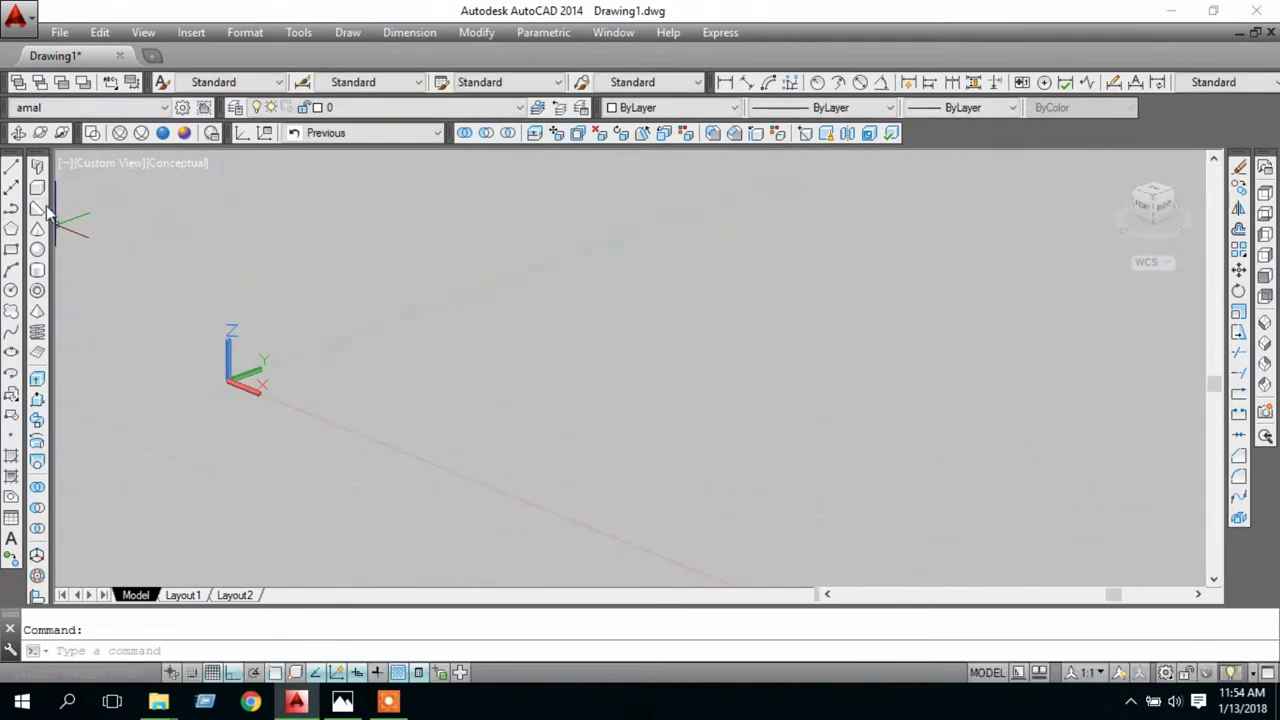
Create a solid cylinder with radius 40 and height 100, then orbit around it
left_click(37, 189)
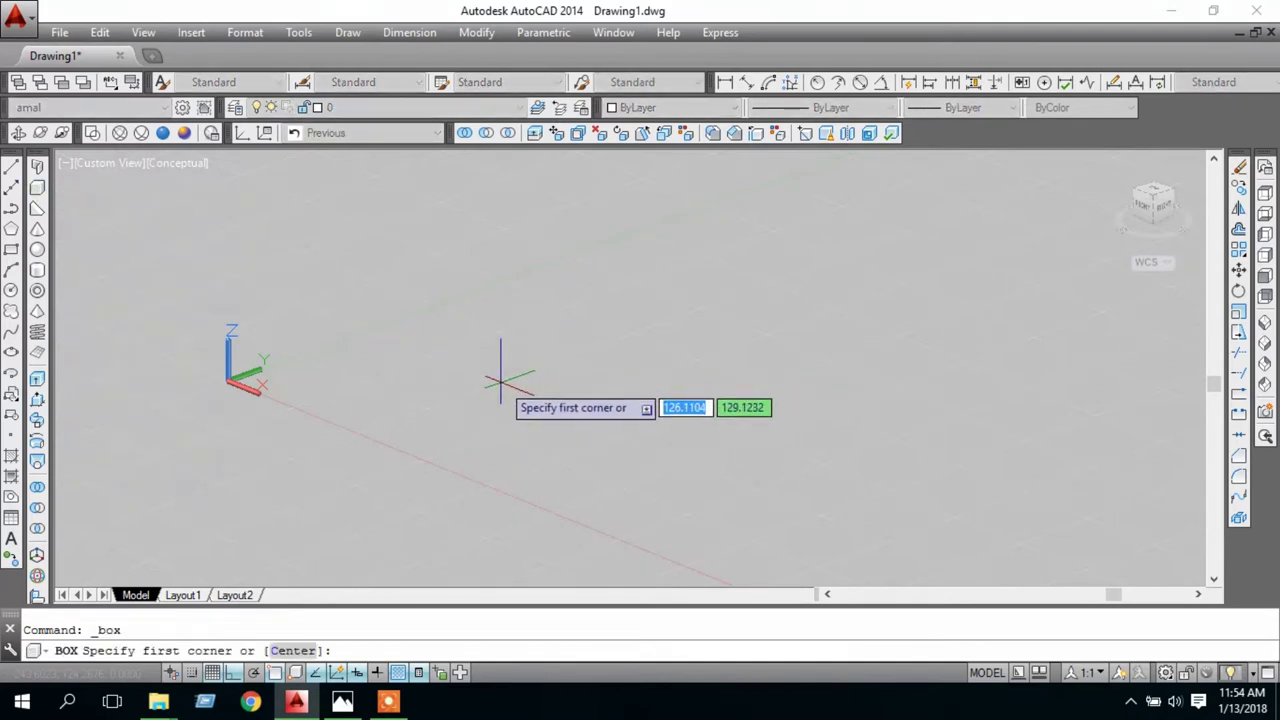
key("Escape")
left_click(38, 270)
left_click(688, 378)
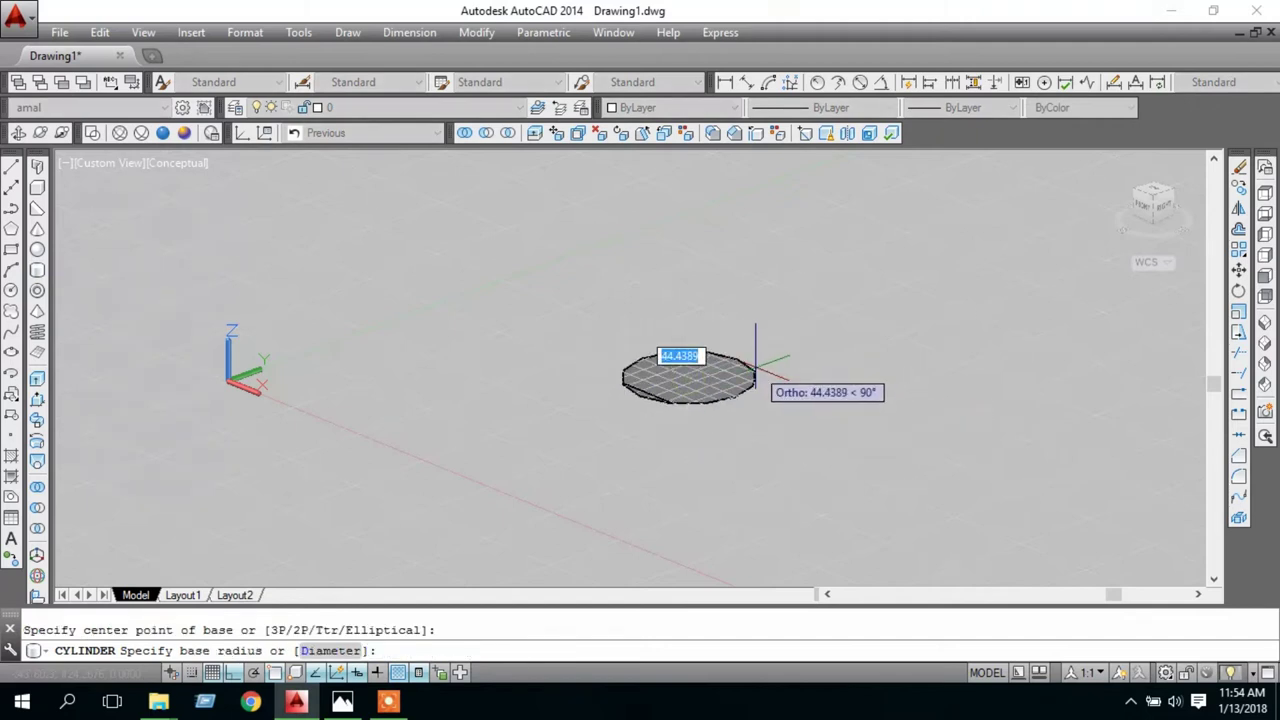
type("40")
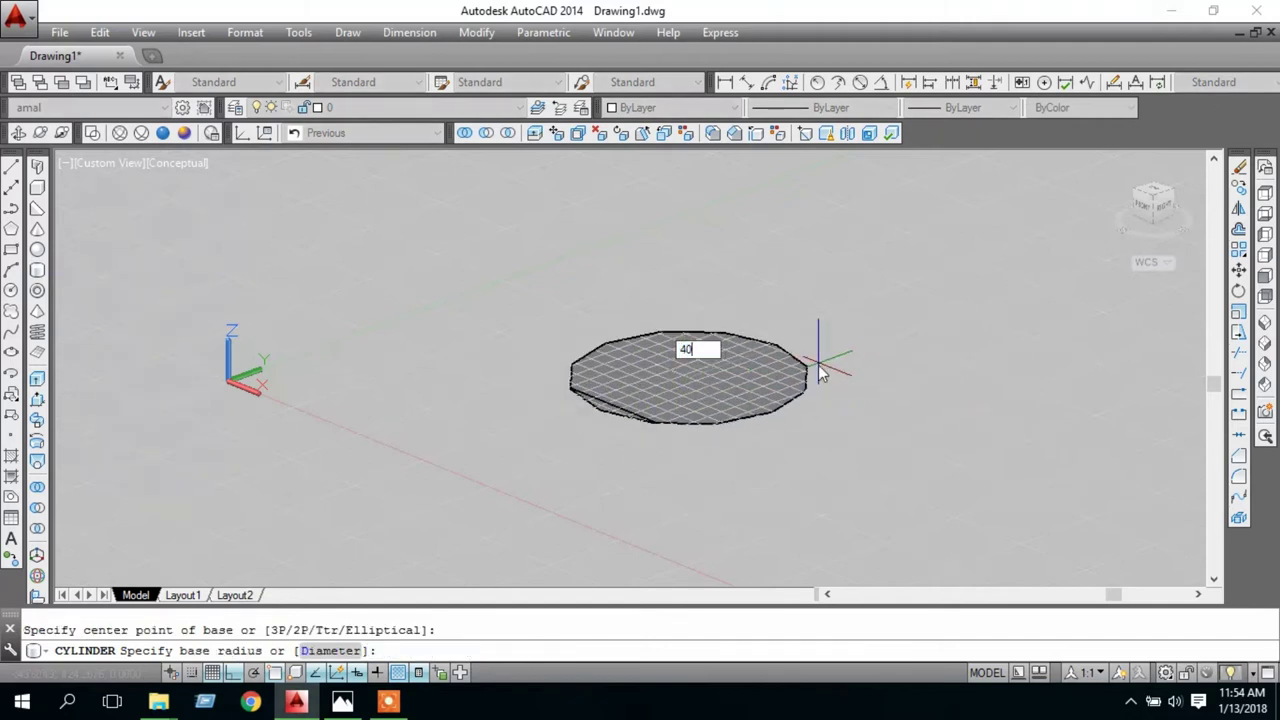
key("Return")
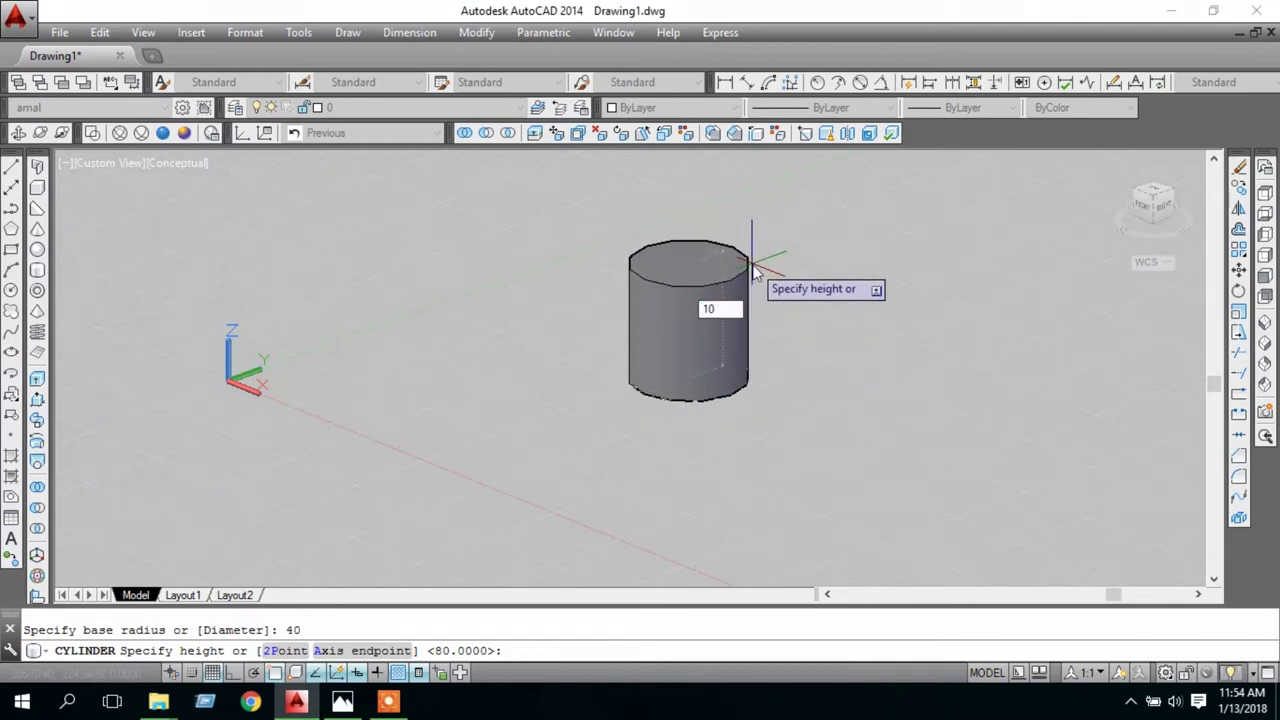
type("0")
key("Return")
mouse_move(810, 345)
middle_mouse_down("shift")
mouse_move(869, 323)
mouse_move(806, 351)
mouse_move(751, 300)
mouse_move(727, 349)
mouse_move(823, 306)
mouse_move(849, 329)
mouse_move(837, 320)
mouse_move(854, 238)
mouse_move(689, 174)
mouse_move(583, 286)
mouse_move(748, 296)
mouse_move(843, 346)
mouse_move(898, 325)
middle_mouse_up("shift")
middle_click_drag(830, 244, 787, 275, "shift")
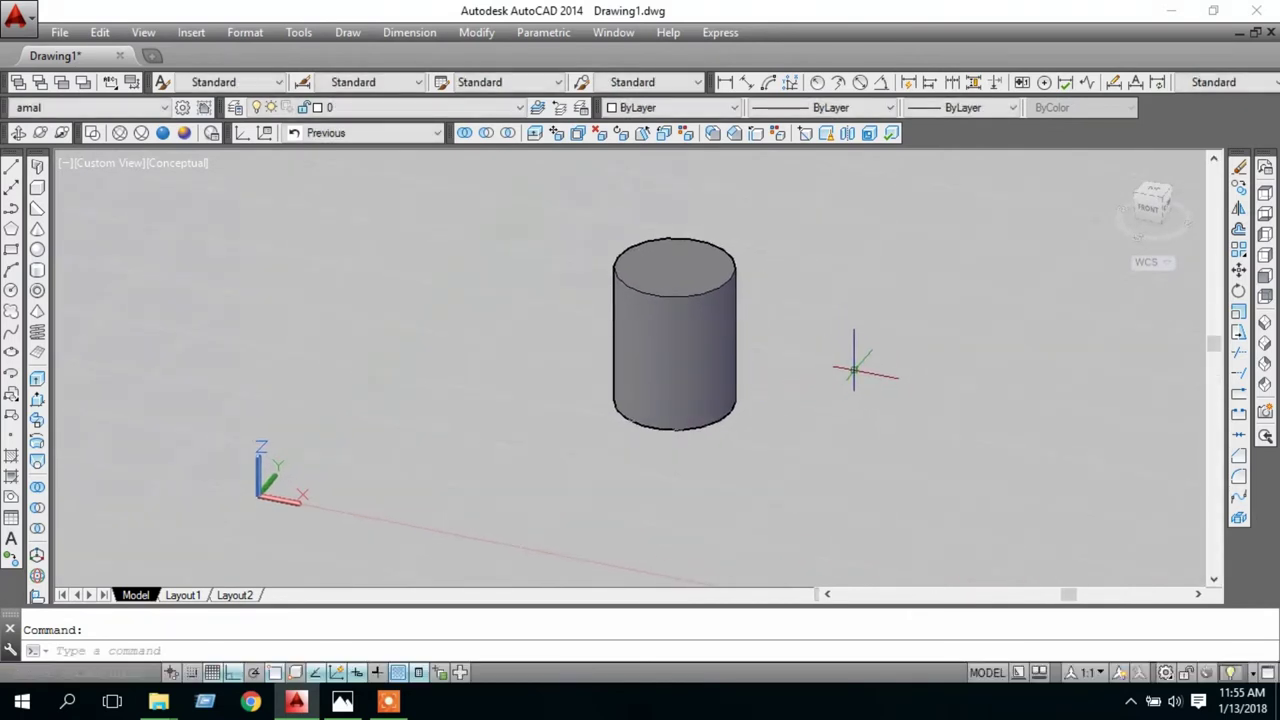
mouse_move(540, 340)
middle_mouse_down()
mouse_move(403, 277)
mouse_move(414, 300)
mouse_move(714, 341)
mouse_move(503, 345)
middle_mouse_up()
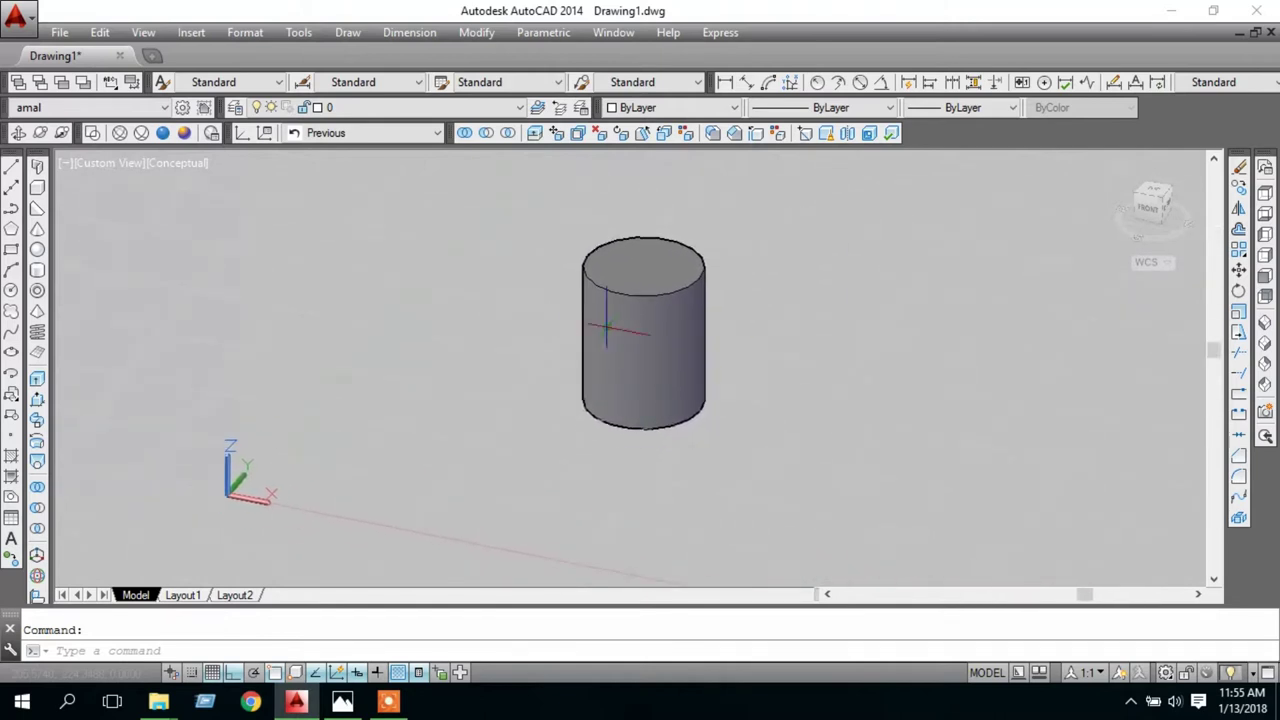
mouse_move(810, 356)
middle_mouse_down()
mouse_move(666, 337)
mouse_move(789, 349)
mouse_move(757, 370)
mouse_move(777, 360)
mouse_move(580, 314)
mouse_move(514, 349)
mouse_move(740, 331)
mouse_move(731, 340)
middle_mouse_up()
mouse_move(791, 286)
middle_mouse_down("shift")
mouse_move(769, 287)
mouse_move(748, 318)
mouse_move(791, 281)
mouse_move(766, 254)
mouse_move(743, 277)
mouse_move(741, 238)
middle_mouse_up("shift")
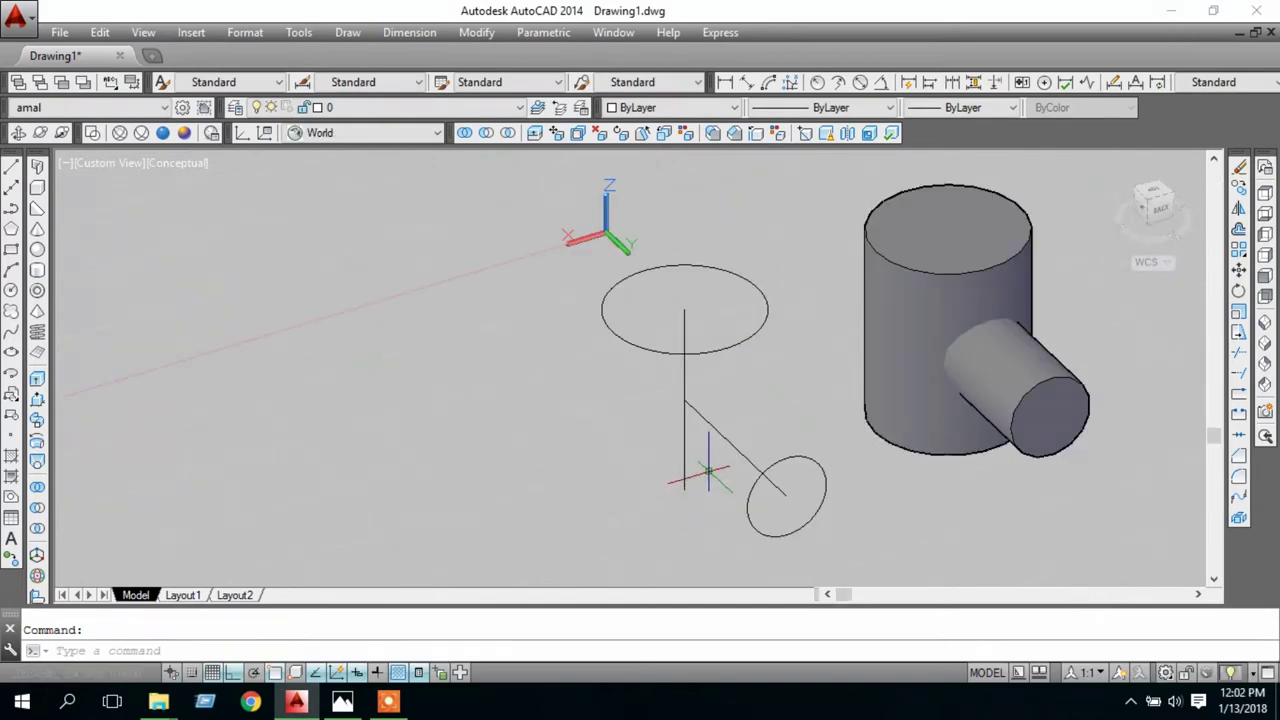
middle_click_drag(708, 472, 695, 460, "shift")
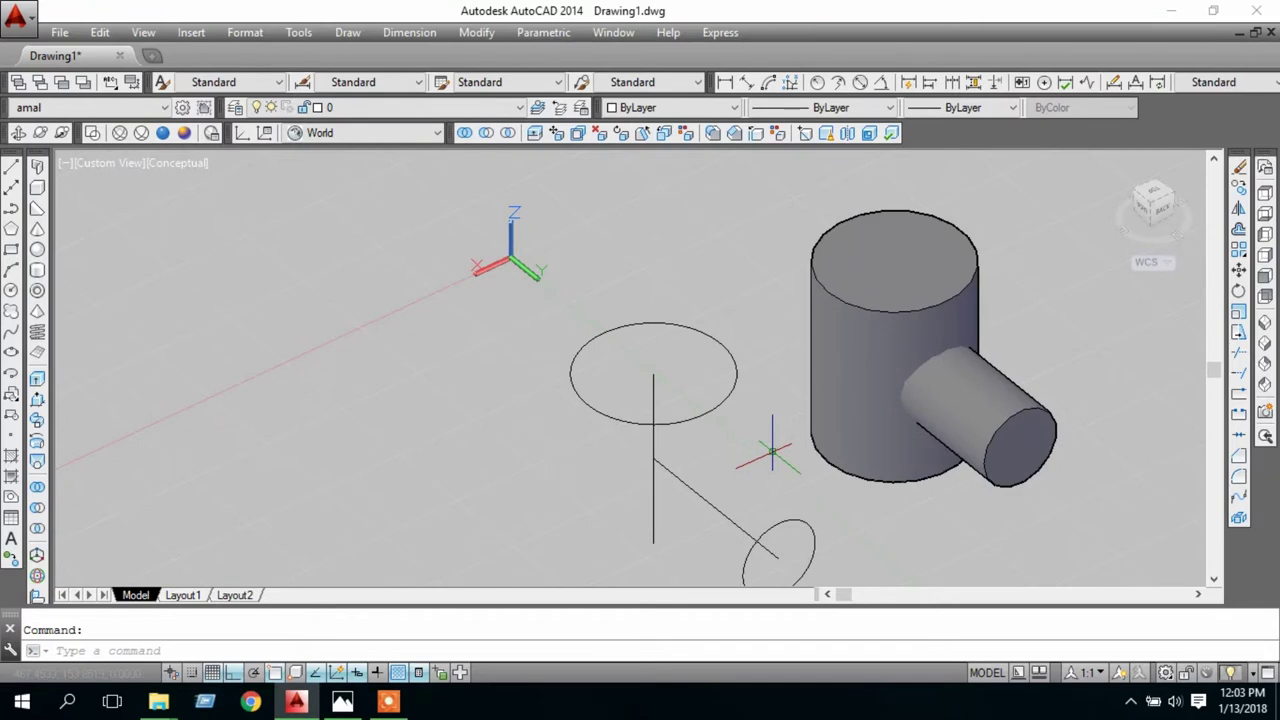
Orbit and pan around the cylinder tee and its construction circles and lines
mouse_move(748, 450)
middle_mouse_down("shift")
mouse_move(809, 403)
mouse_move(720, 417)
mouse_move(740, 440)
middle_mouse_up("shift")
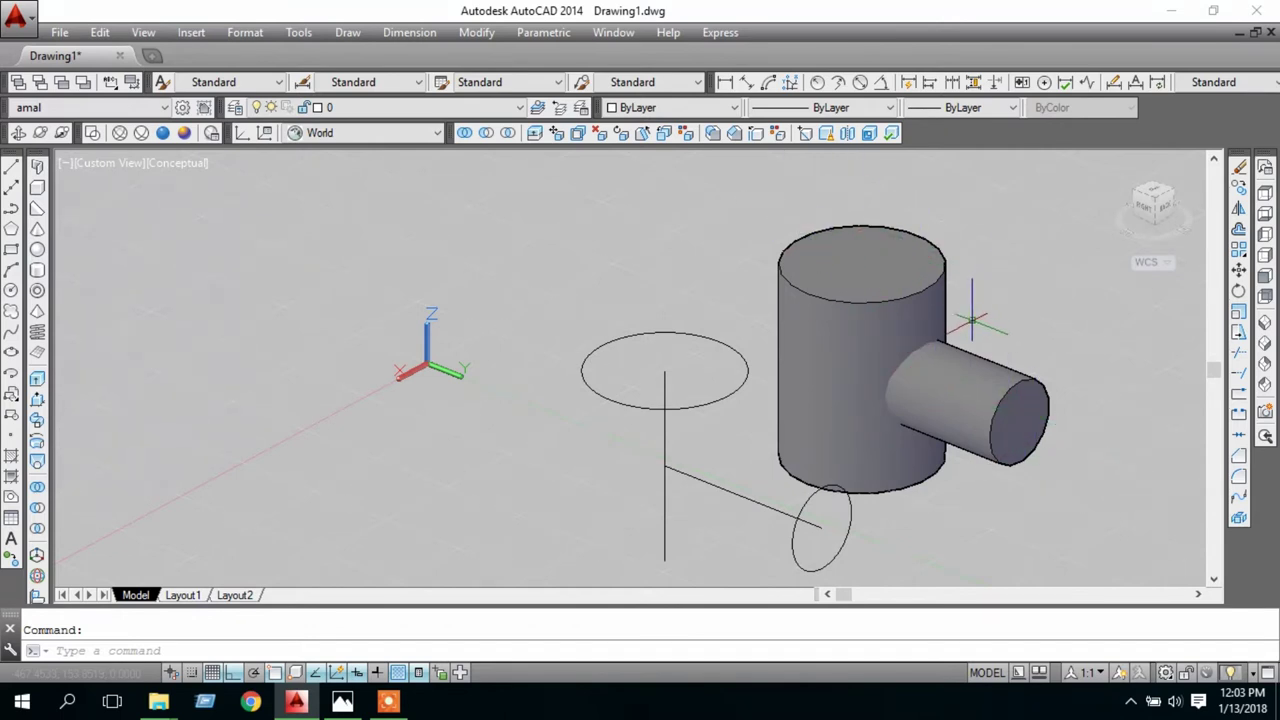
middle_click_drag(1024, 316, 1021, 251)
mouse_move(1080, 420)
middle_mouse_down("shift")
mouse_move(1063, 380)
mouse_move(1029, 354)
mouse_move(909, 326)
mouse_move(910, 396)
mouse_move(1138, 383)
mouse_move(1052, 337)
mouse_move(1131, 354)
mouse_move(1154, 411)
mouse_move(1093, 283)
middle_mouse_up("shift")
mouse_move(1041, 235)
middle_mouse_down("shift")
mouse_move(1066, 208)
mouse_move(1094, 317)
middle_mouse_up("shift")
mouse_move(1092, 368)
middle_mouse_down("shift")
mouse_move(1111, 331)
mouse_move(1086, 357)
mouse_move(857, 334)
mouse_move(1074, 337)
mouse_move(1111, 363)
mouse_move(1127, 285)
middle_mouse_up("shift")
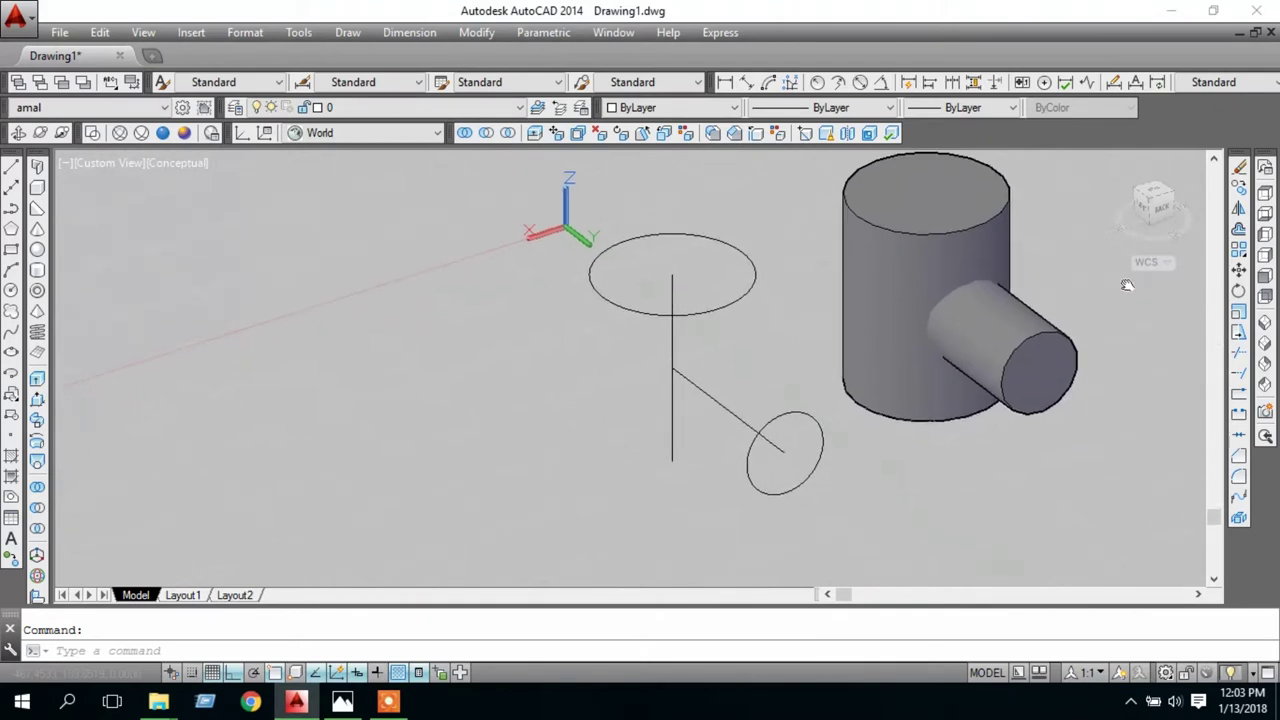
mouse_move(784, 373)
middle_mouse_down("shift")
mouse_move(823, 314)
mouse_move(826, 344)
mouse_move(791, 351)
middle_mouse_up("shift")
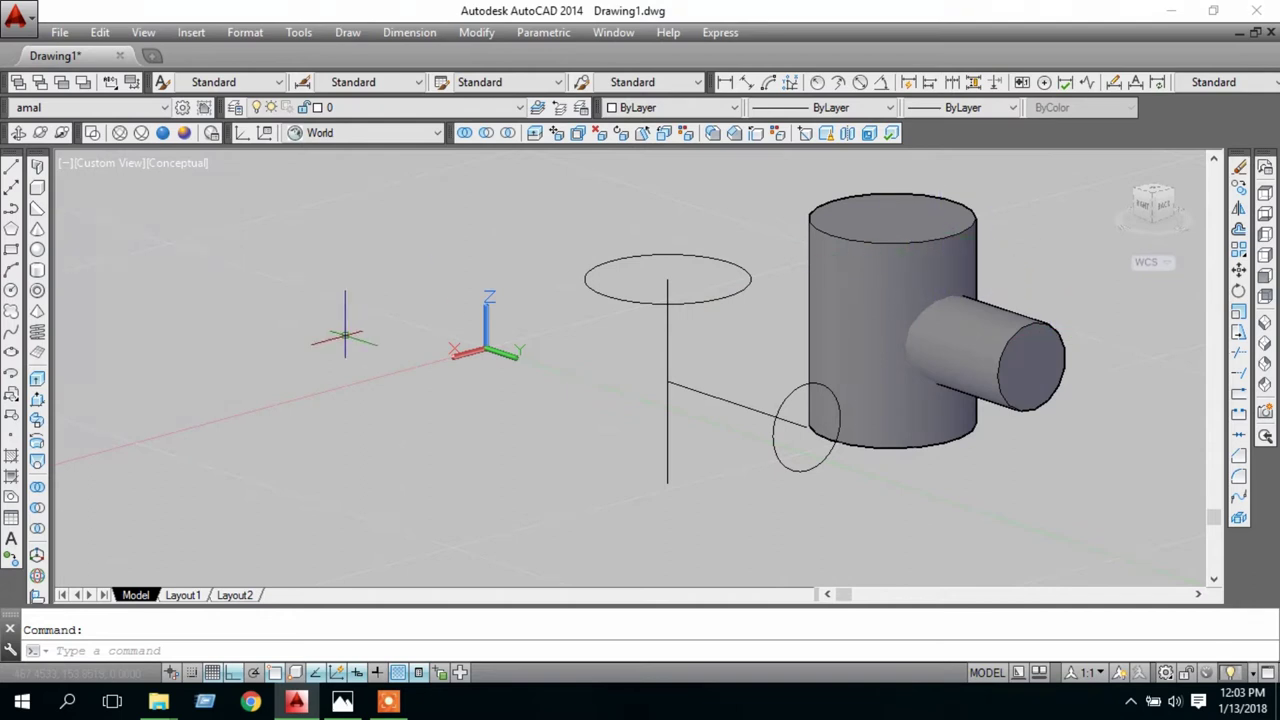
mouse_move(996, 200)
middle_mouse_down()
mouse_move(942, 289)
mouse_move(903, 323)
middle_mouse_up()
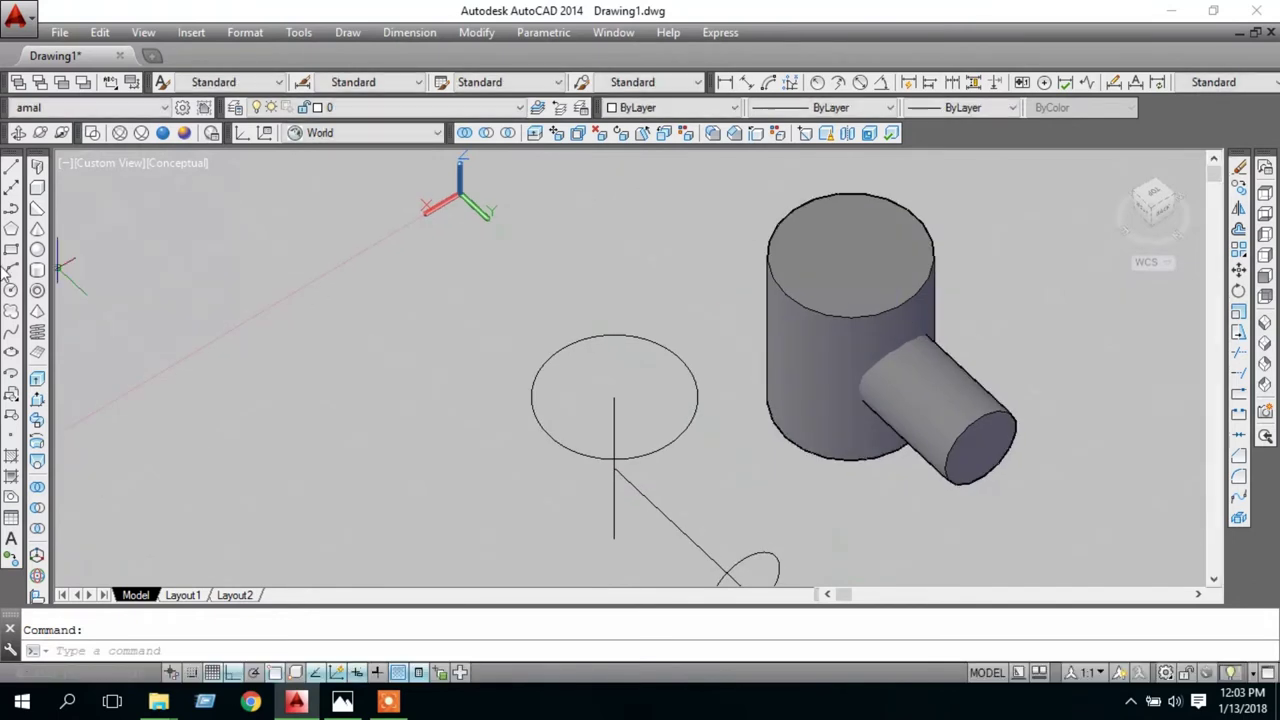
Draw a circle of about radius 40 centred on the cylinder's top face, inside the rim
left_click(11, 291)
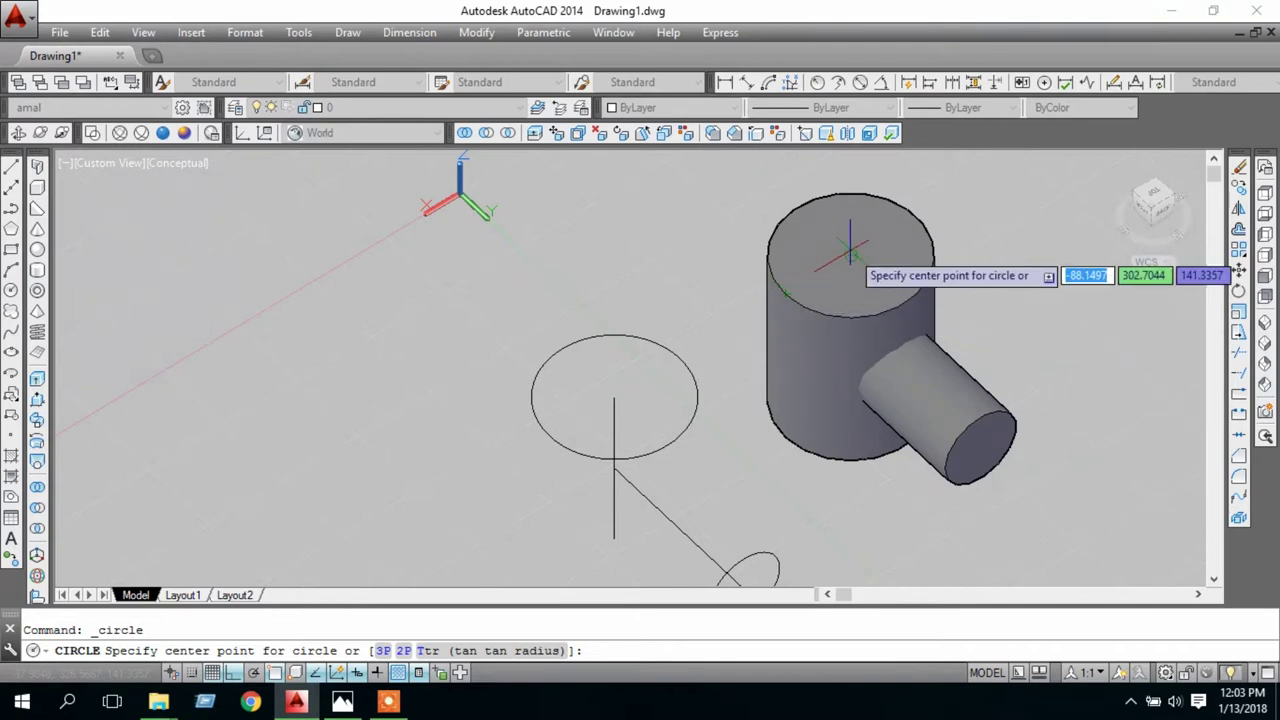
left_click(849, 255)
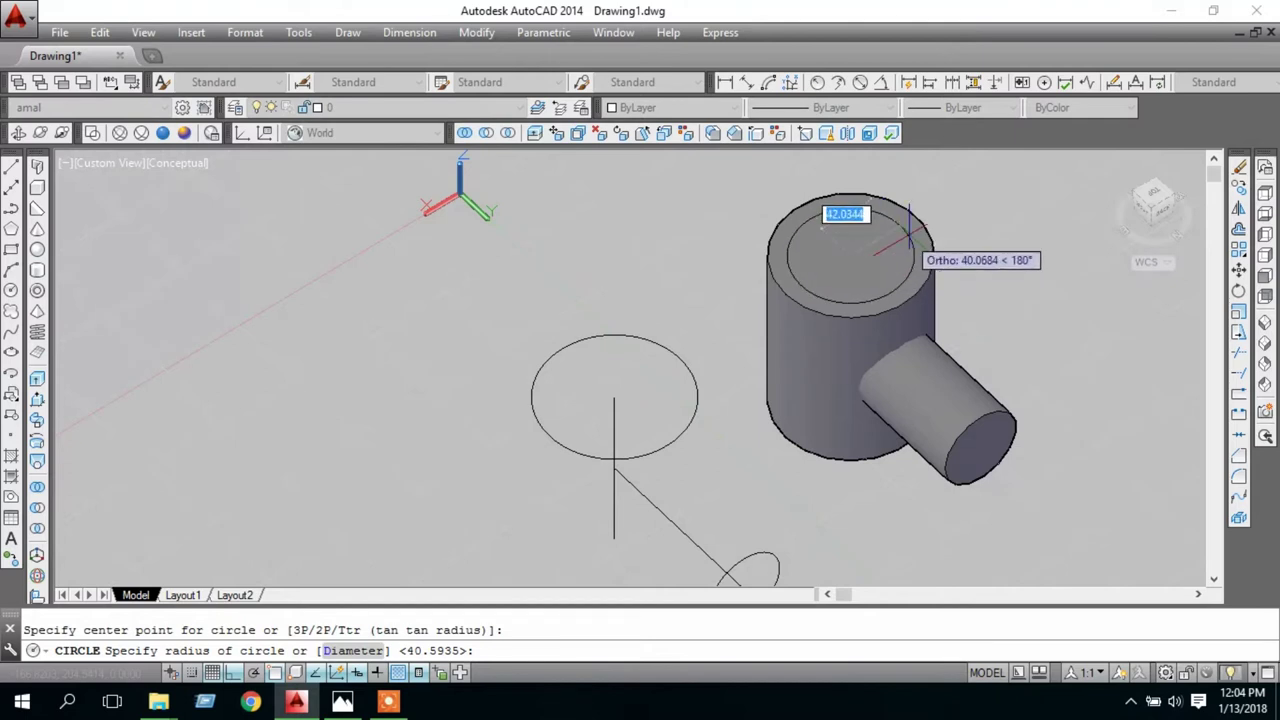
left_click(905, 243)
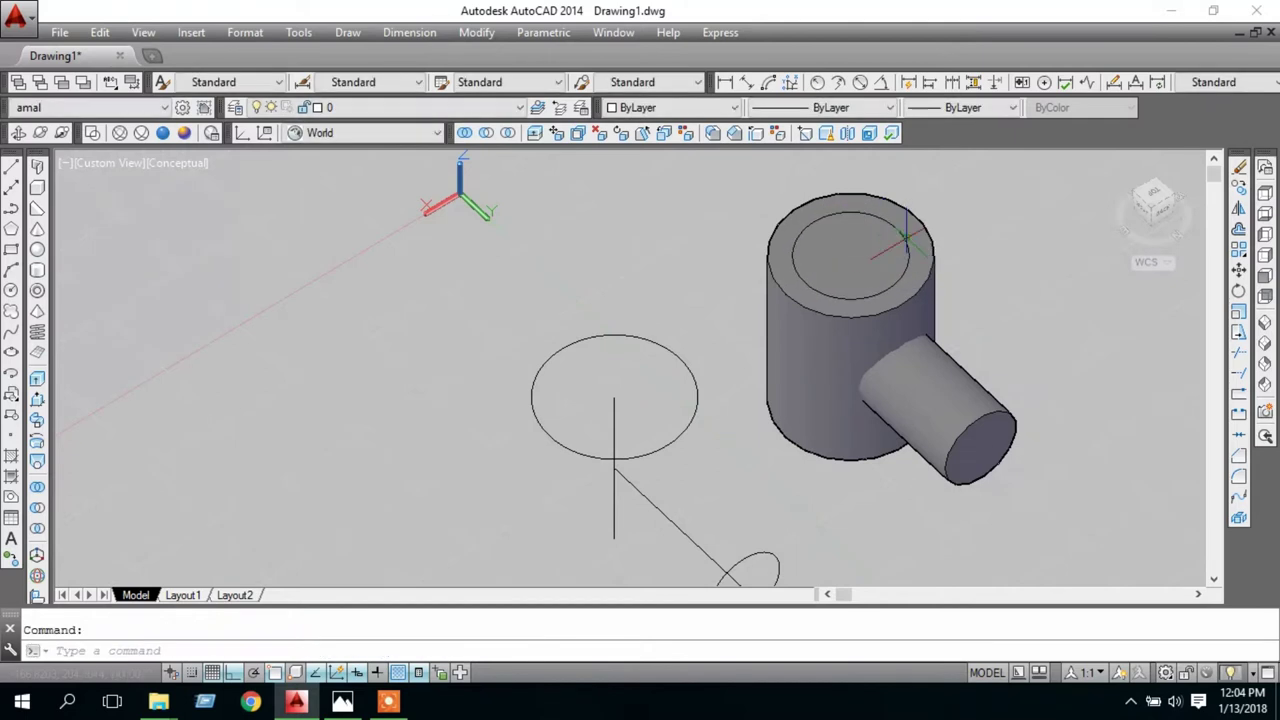
left_click(11, 291)
key("Escape")
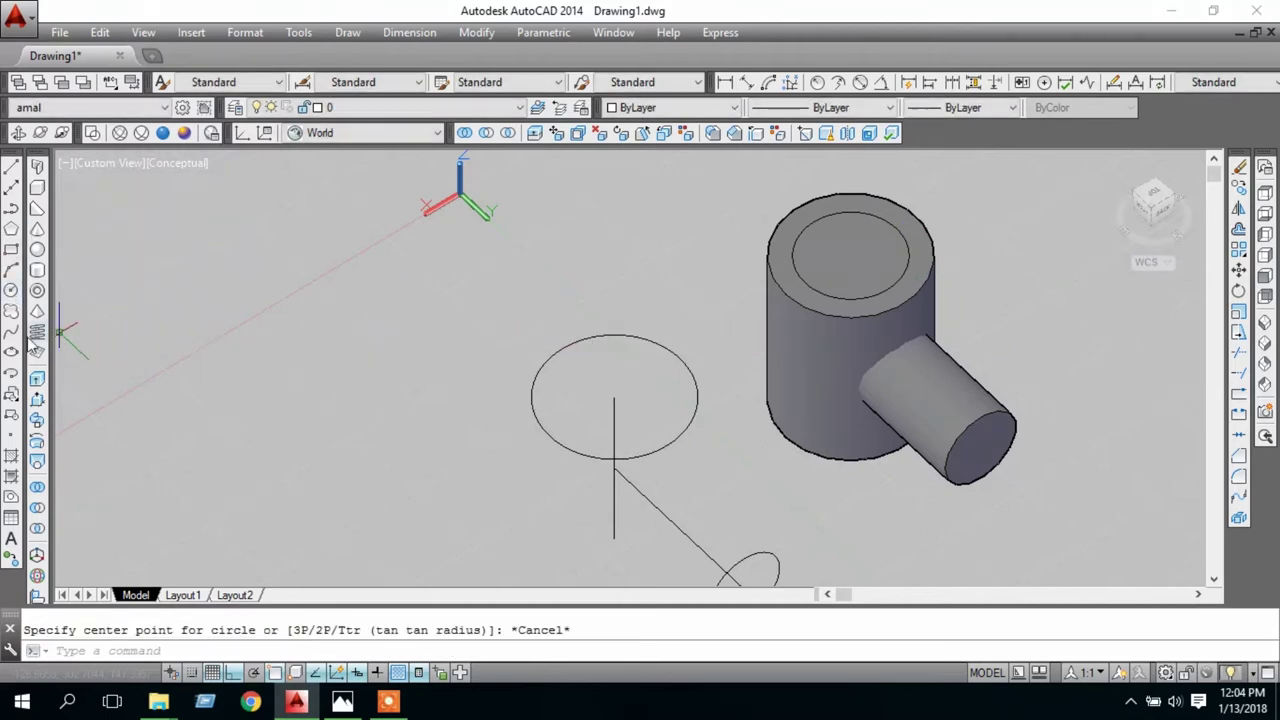
Press-pull the top-face circle down into the vertical cylinder to cut a bore
left_click(38, 405)
left_click(850, 255)
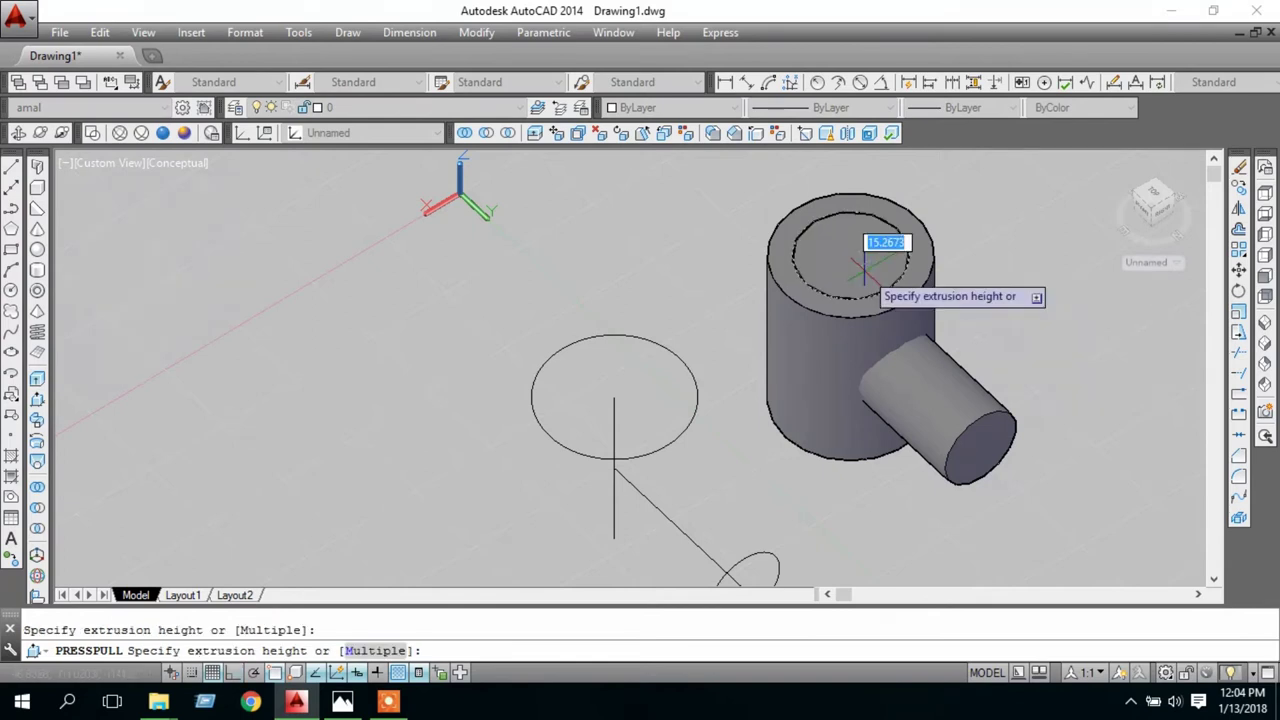
left_click(850, 255)
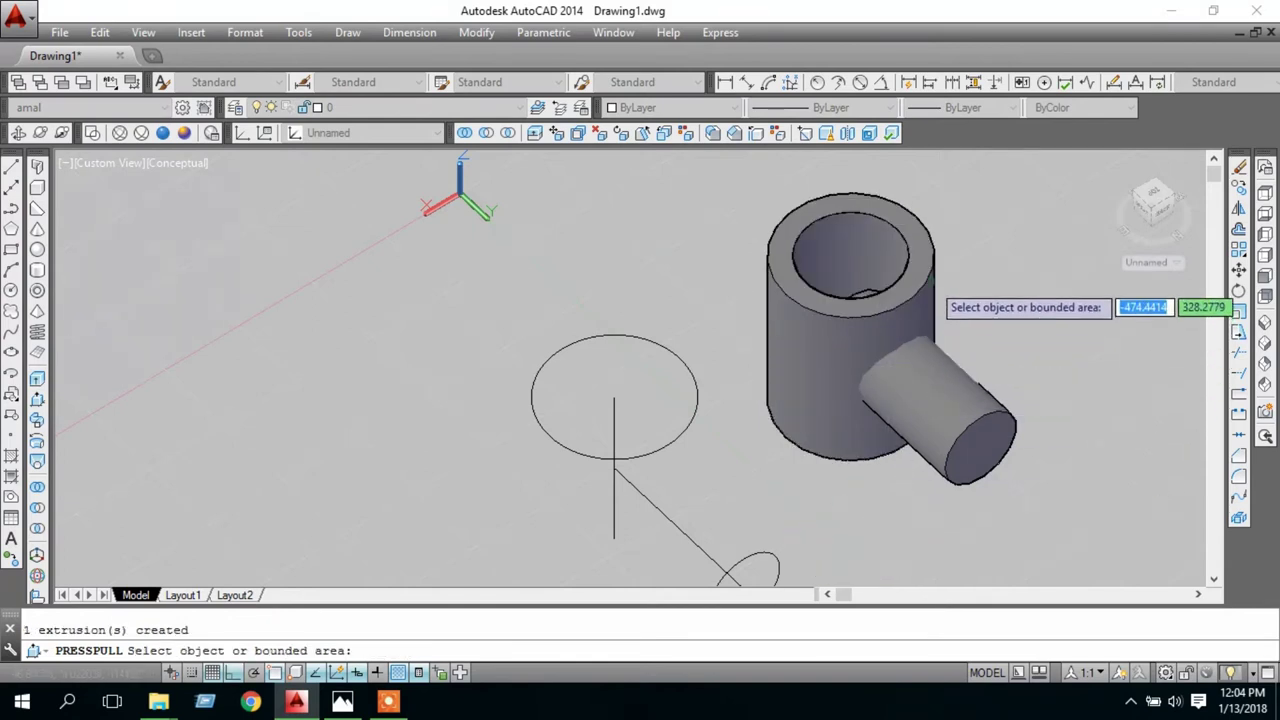
mouse_move(959, 260)
middle_mouse_down("shift")
mouse_move(963, 354)
mouse_move(1000, 289)
mouse_move(1029, 361)
mouse_move(1049, 306)
mouse_move(1069, 343)
mouse_move(1094, 297)
mouse_move(1140, 313)
mouse_move(1151, 363)
mouse_move(1140, 311)
mouse_move(1066, 274)
mouse_move(714, 260)
mouse_move(606, 323)
mouse_move(600, 366)
mouse_move(733, 343)
mouse_move(866, 363)
mouse_move(963, 354)
mouse_move(994, 371)
mouse_move(1034, 329)
mouse_move(966, 254)
mouse_move(700, 349)
mouse_move(550, 363)
mouse_move(540, 317)
mouse_move(940, 335)
middle_mouse_up("shift")
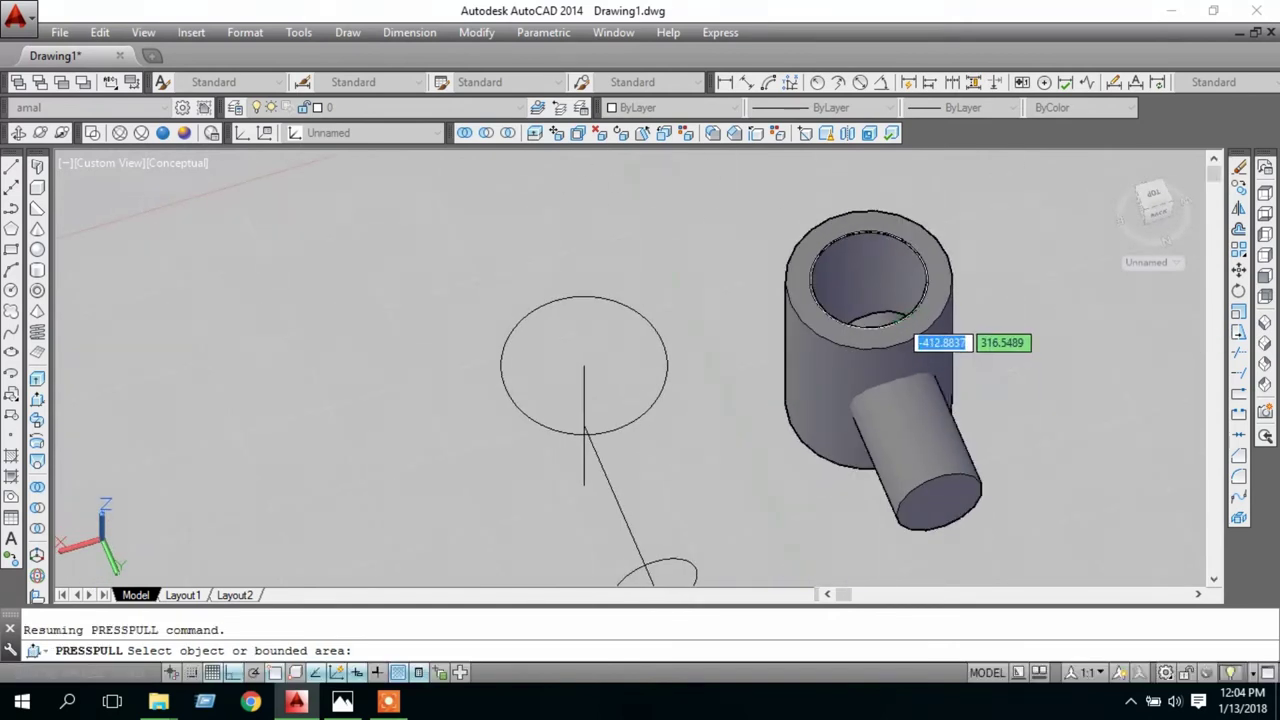
middle_click_drag(1066, 360, 1101, 311, "shift")
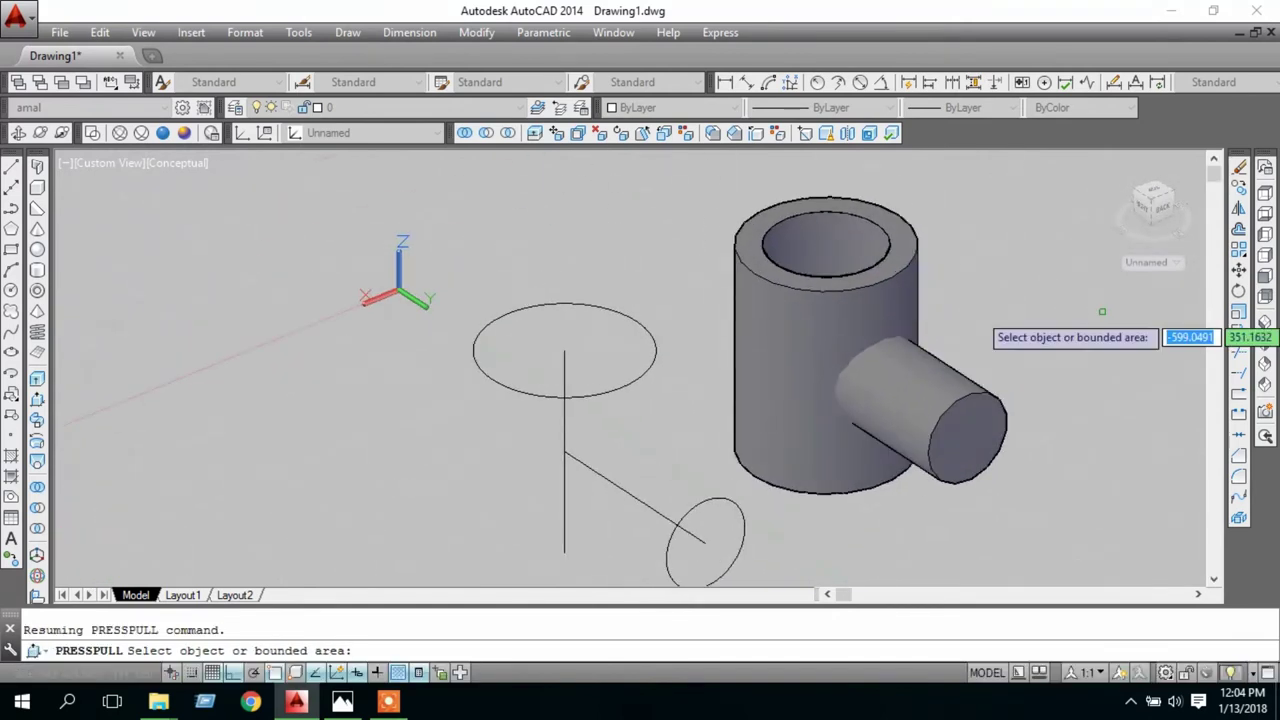
Undo the bore cut so the vertical cylinder is solid again
key("Return")
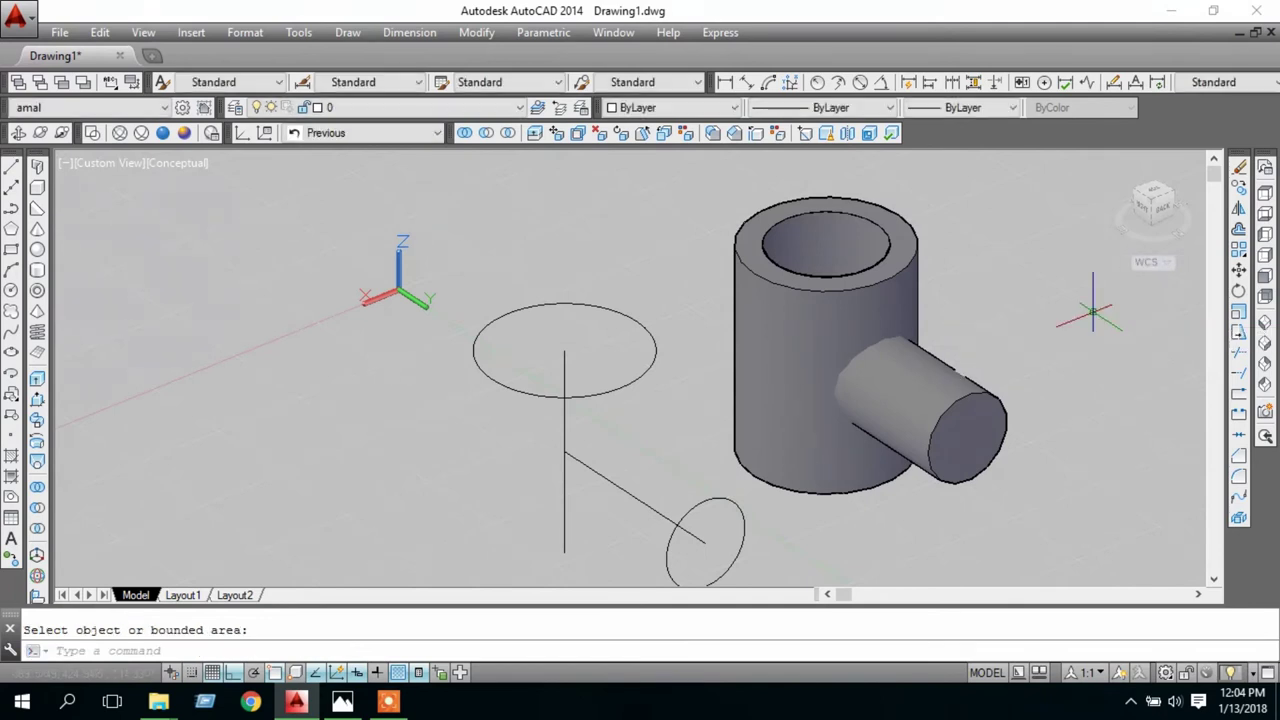
key("ctrl+z")
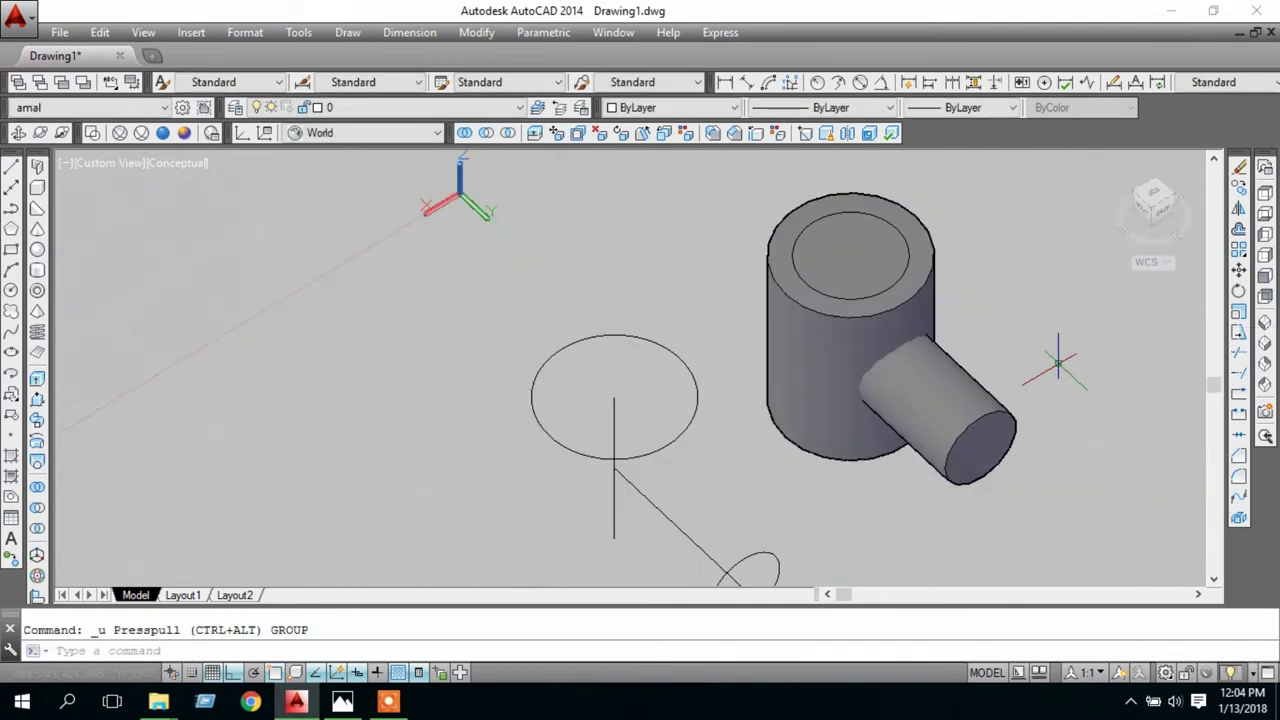
middle_click_drag(1058, 365, 1069, 320, "shift")
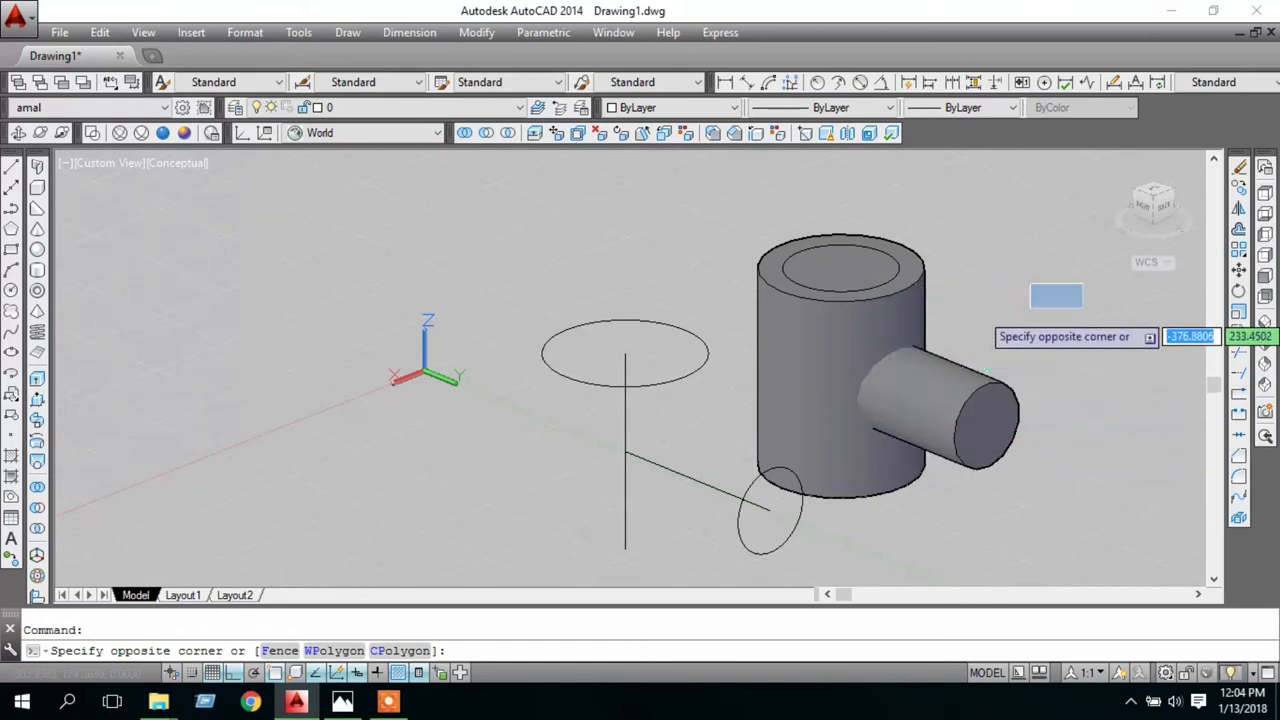
key("Escape")
Union the vertical cylinder and side branch into a single solid
left_click(470, 137)
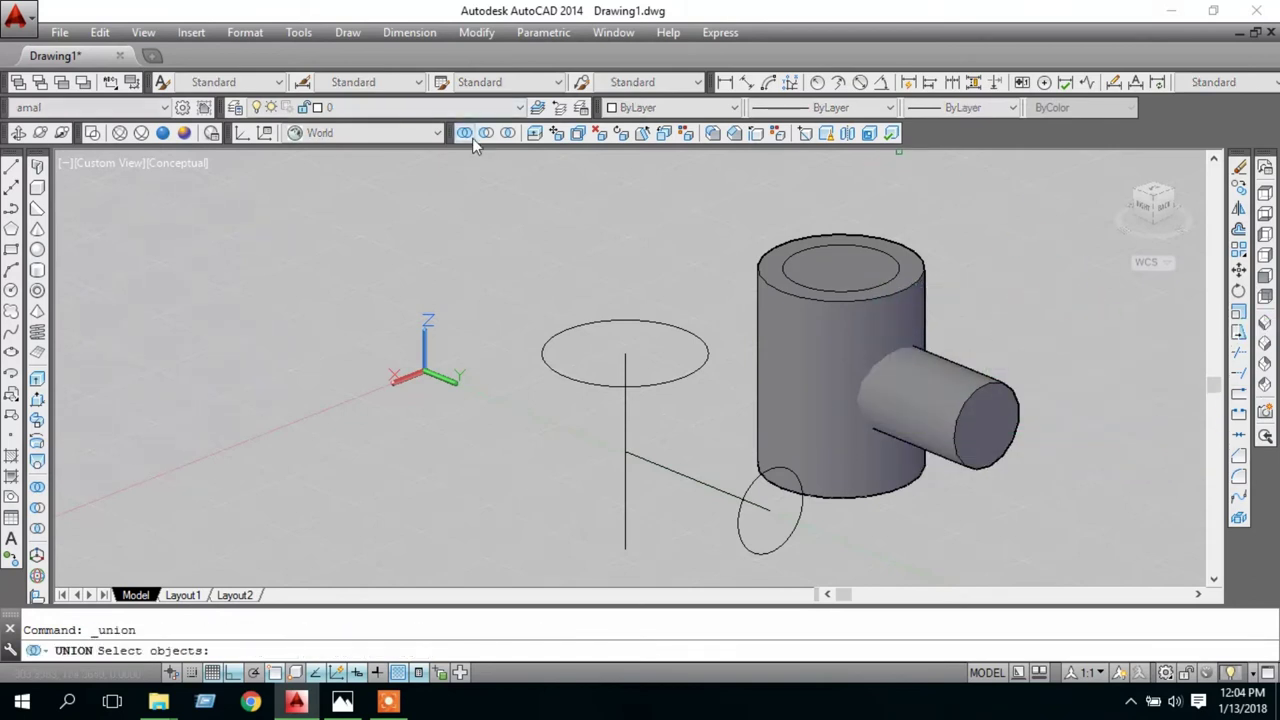
left_click(988, 246)
left_click(833, 407)
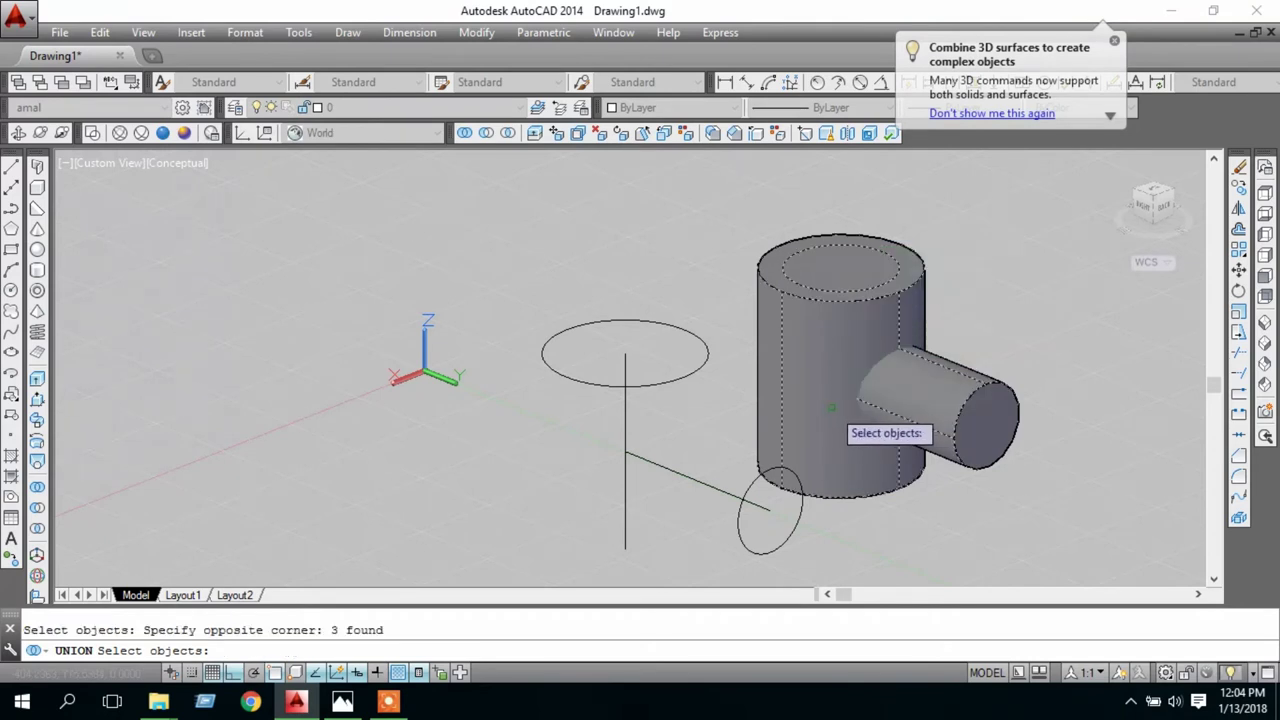
key("Return")
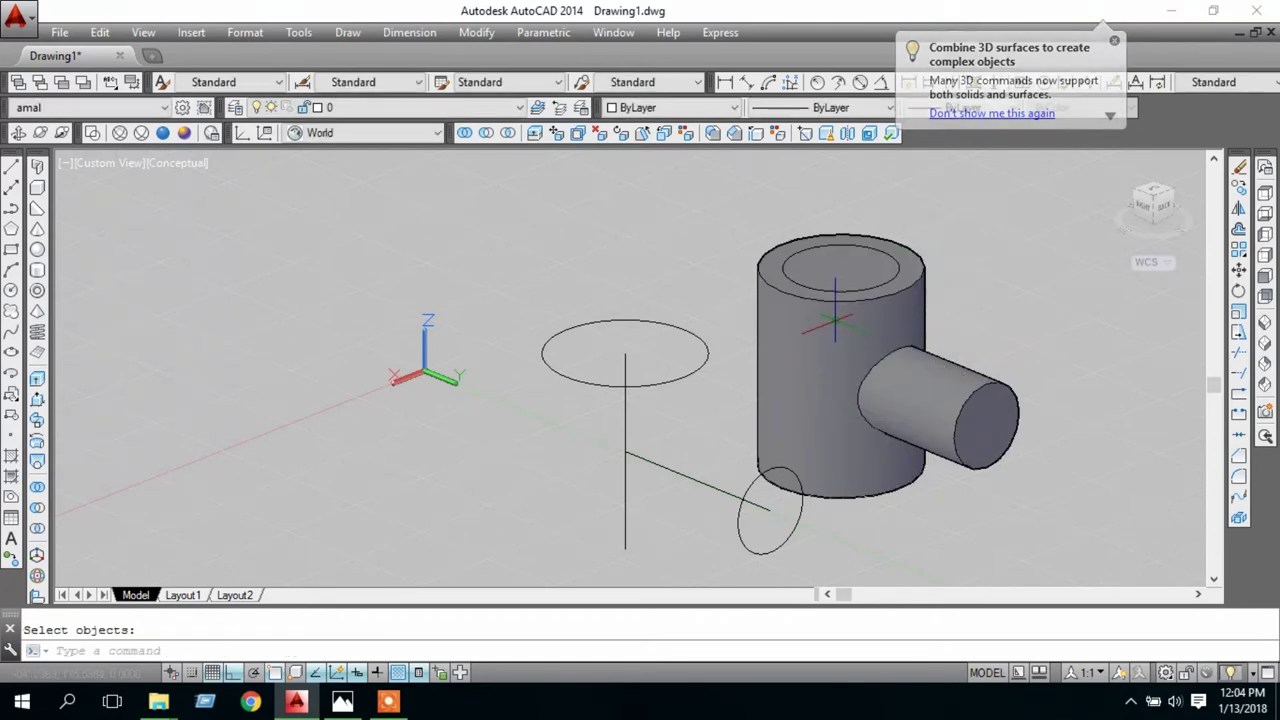
Press-pull the top circle of the merged tee down to bore the vertical pipe again
left_click(36, 400)
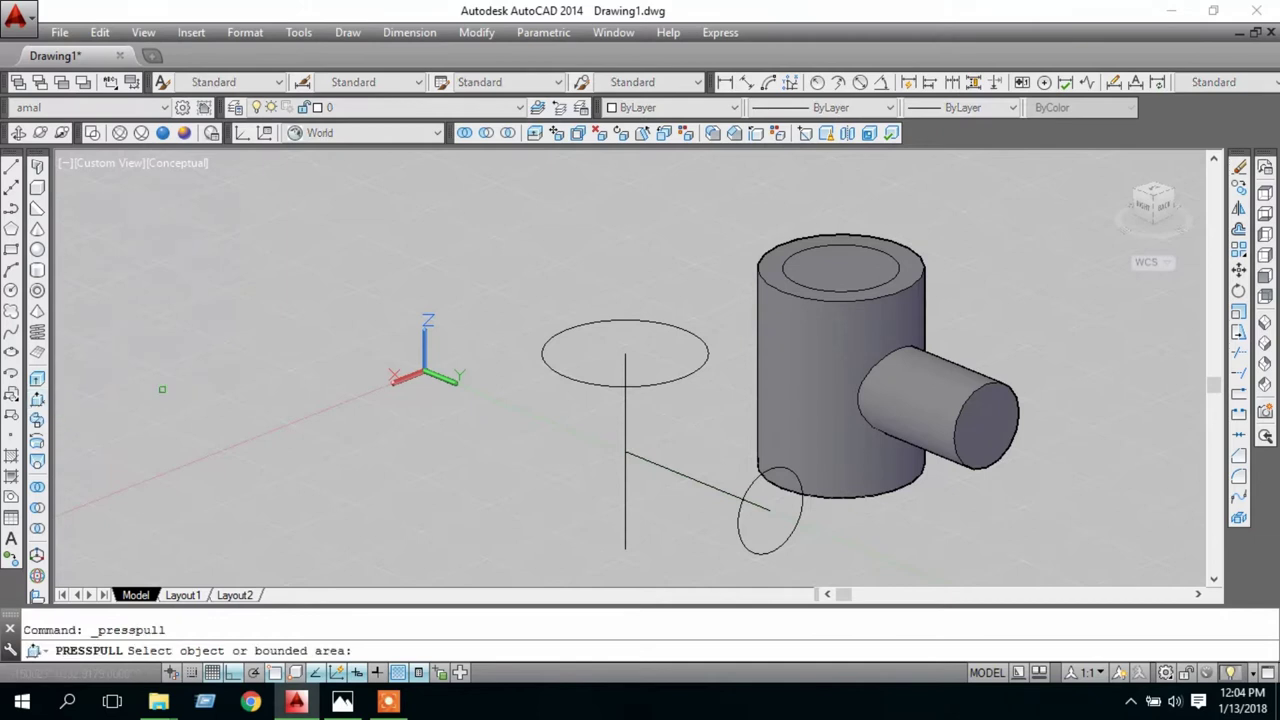
left_click(846, 260)
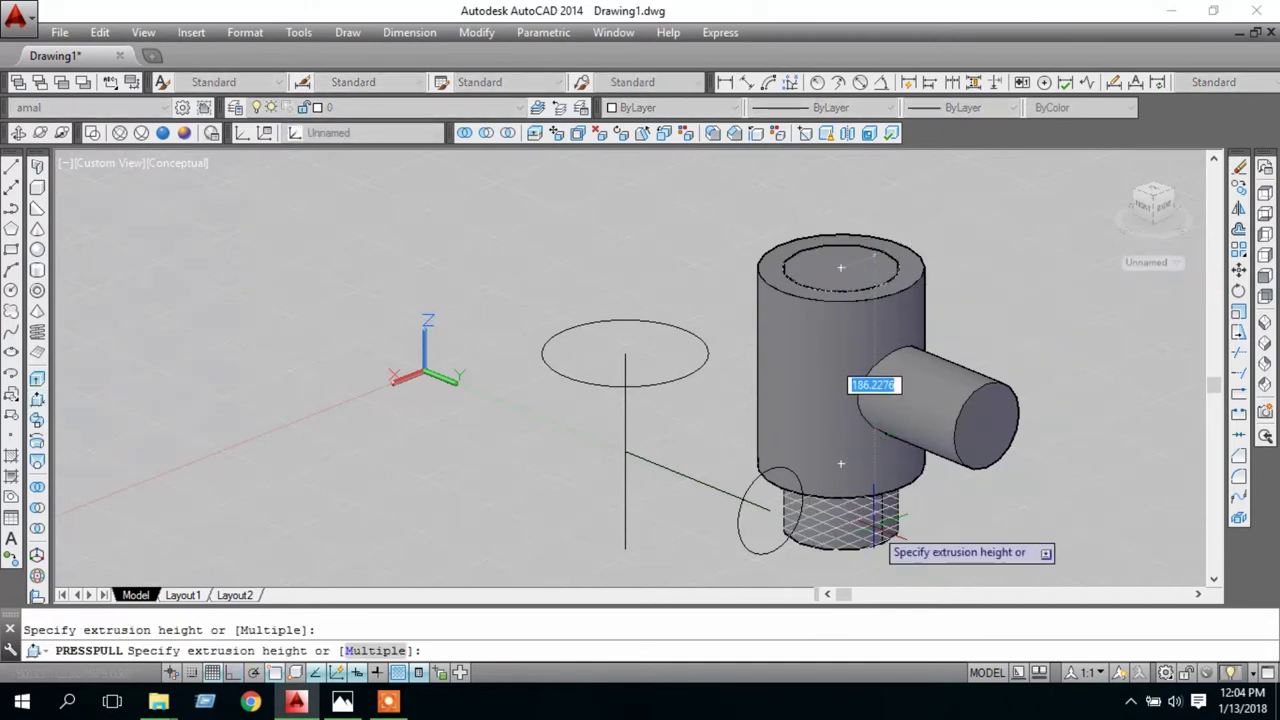
left_click(871, 371)
mouse_move(1026, 238)
middle_mouse_down("shift")
mouse_move(971, 366)
mouse_move(736, 405)
mouse_move(640, 380)
mouse_move(606, 349)
mouse_move(614, 415)
mouse_move(797, 403)
mouse_move(604, 390)
mouse_move(551, 343)
mouse_move(489, 351)
mouse_move(483, 431)
mouse_move(497, 409)
middle_mouse_up("shift")
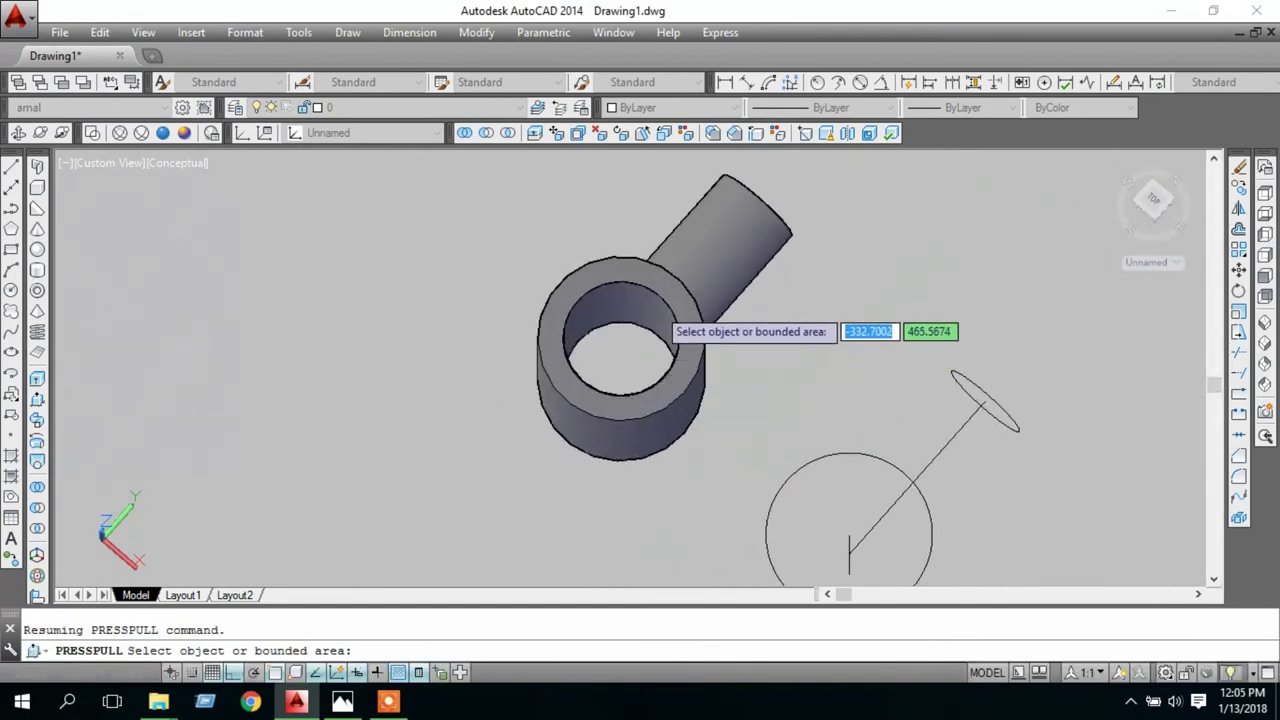
mouse_move(843, 320)
middle_mouse_down("shift")
mouse_move(833, 252)
mouse_move(805, 330)
mouse_move(849, 335)
mouse_move(886, 302)
middle_mouse_up("shift")
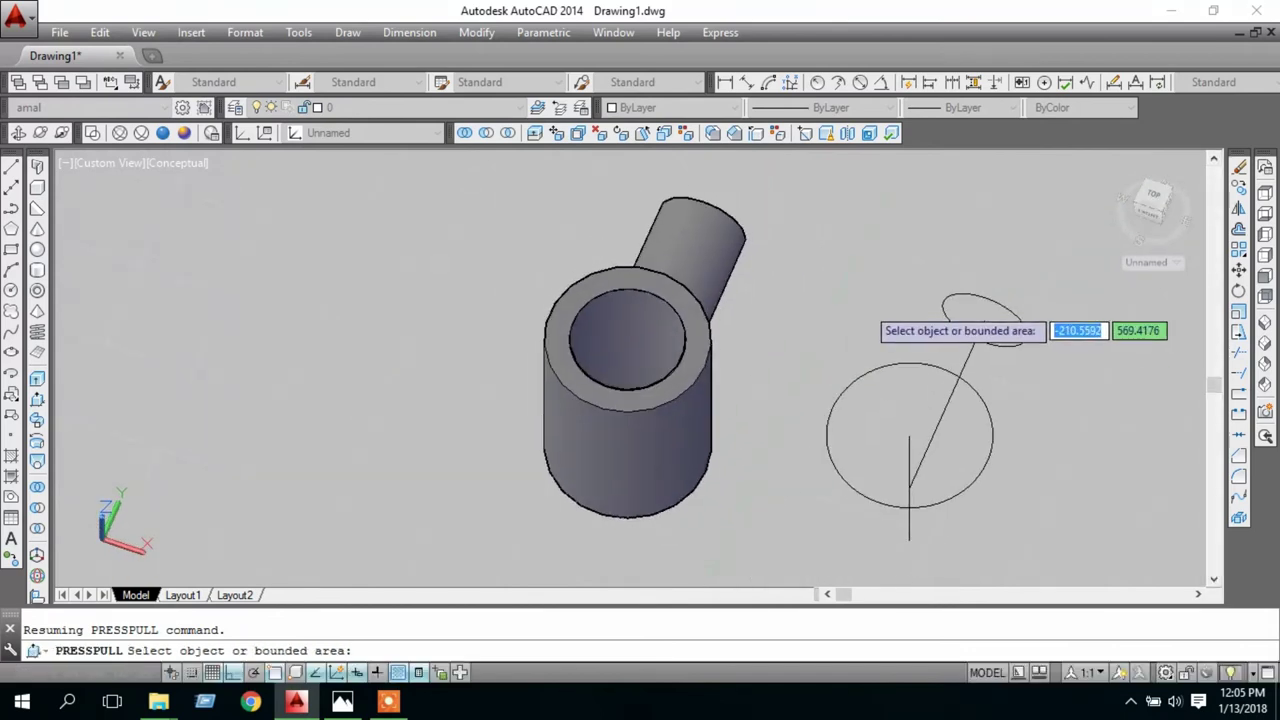
mouse_move(770, 318)
middle_mouse_down("shift")
mouse_move(814, 343)
mouse_move(814, 360)
middle_mouse_up("shift")
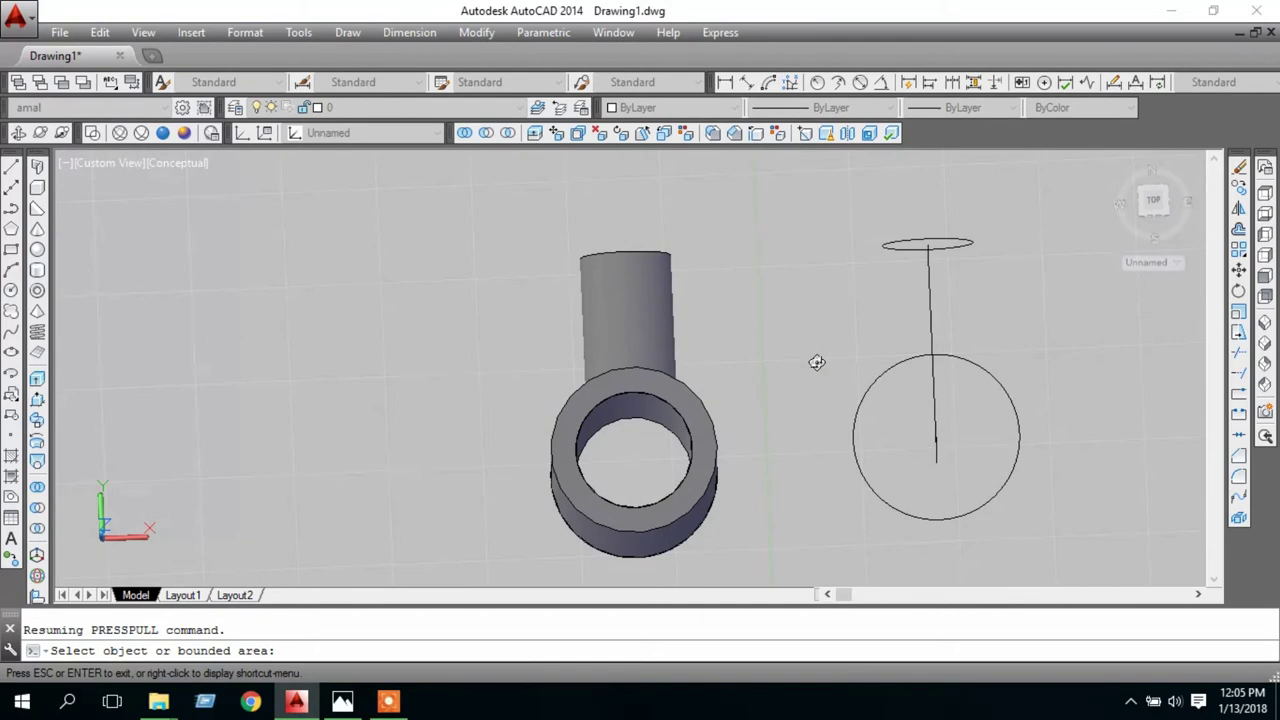
mouse_move(771, 323)
middle_mouse_down("shift")
mouse_move(726, 386)
mouse_move(631, 371)
mouse_move(651, 363)
mouse_move(648, 375)
middle_mouse_up("shift")
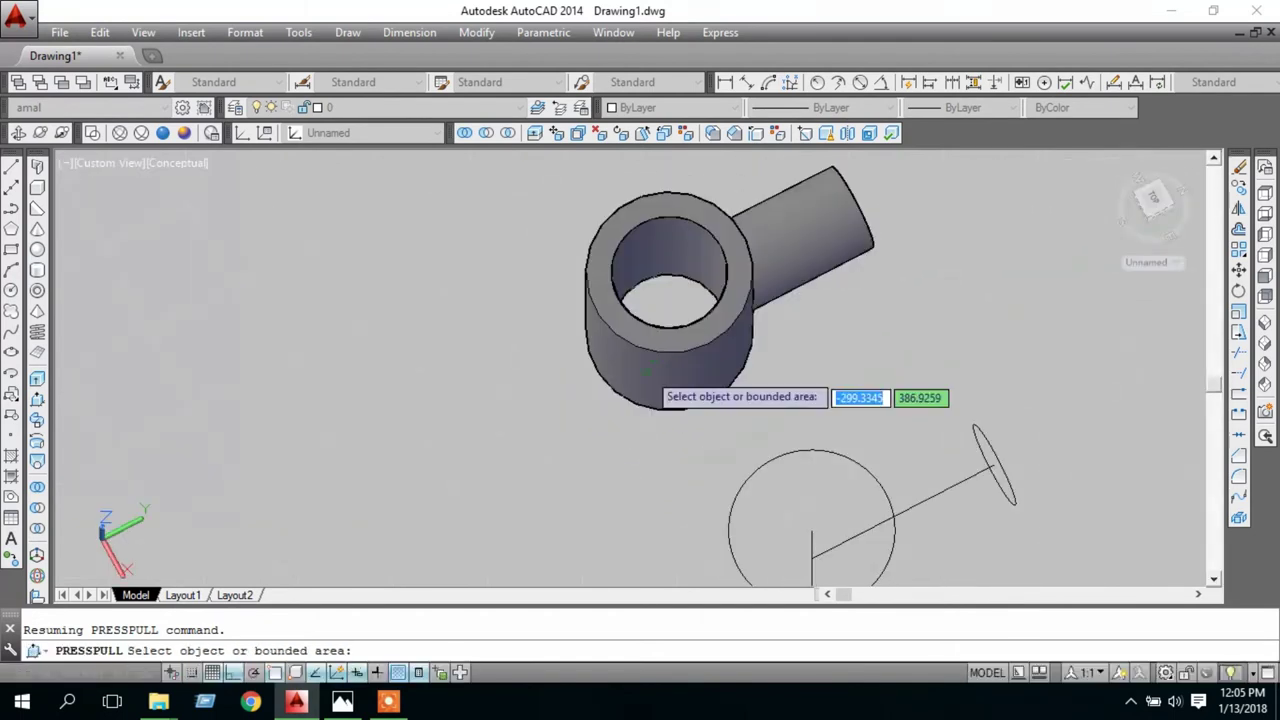
mouse_move(928, 275)
middle_mouse_down("shift")
mouse_move(870, 348)
mouse_move(749, 226)
mouse_move(965, 372)
middle_mouse_up("shift")
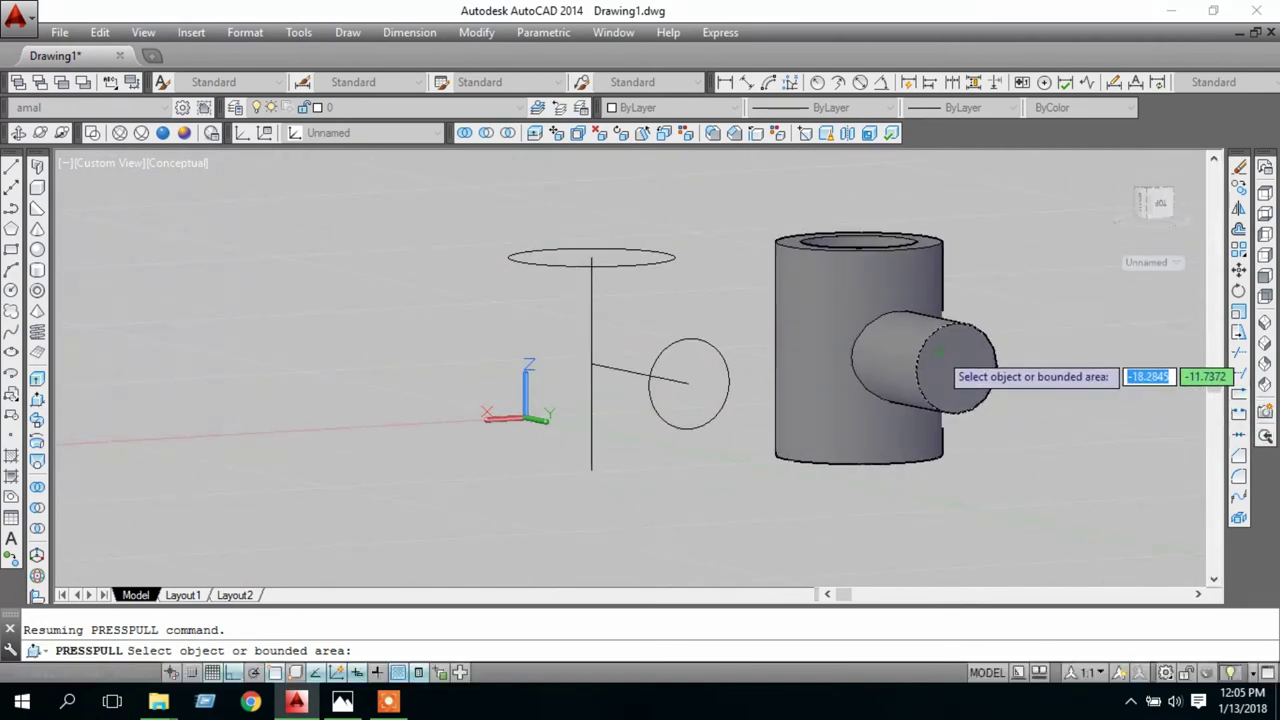
mouse_move(1003, 324)
middle_mouse_down()
mouse_move(858, 356)
mouse_move(854, 346)
mouse_move(891, 334)
middle_mouse_up()
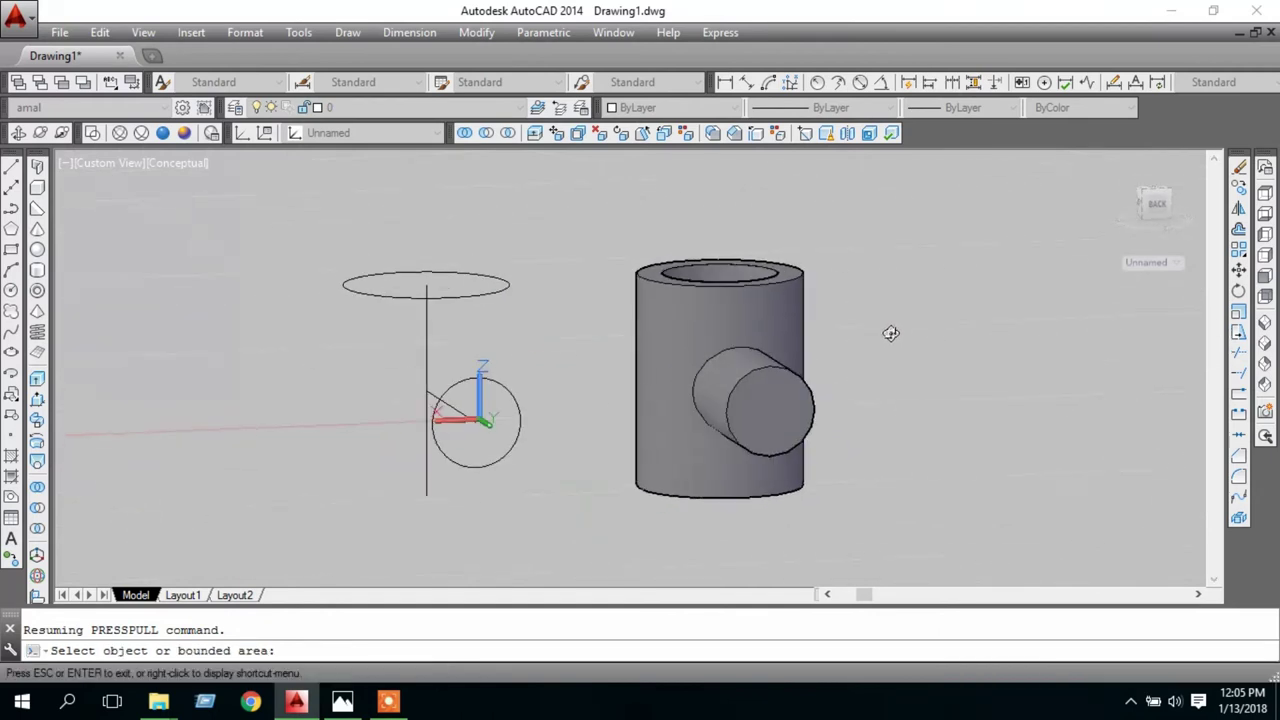
left_click(12, 293)
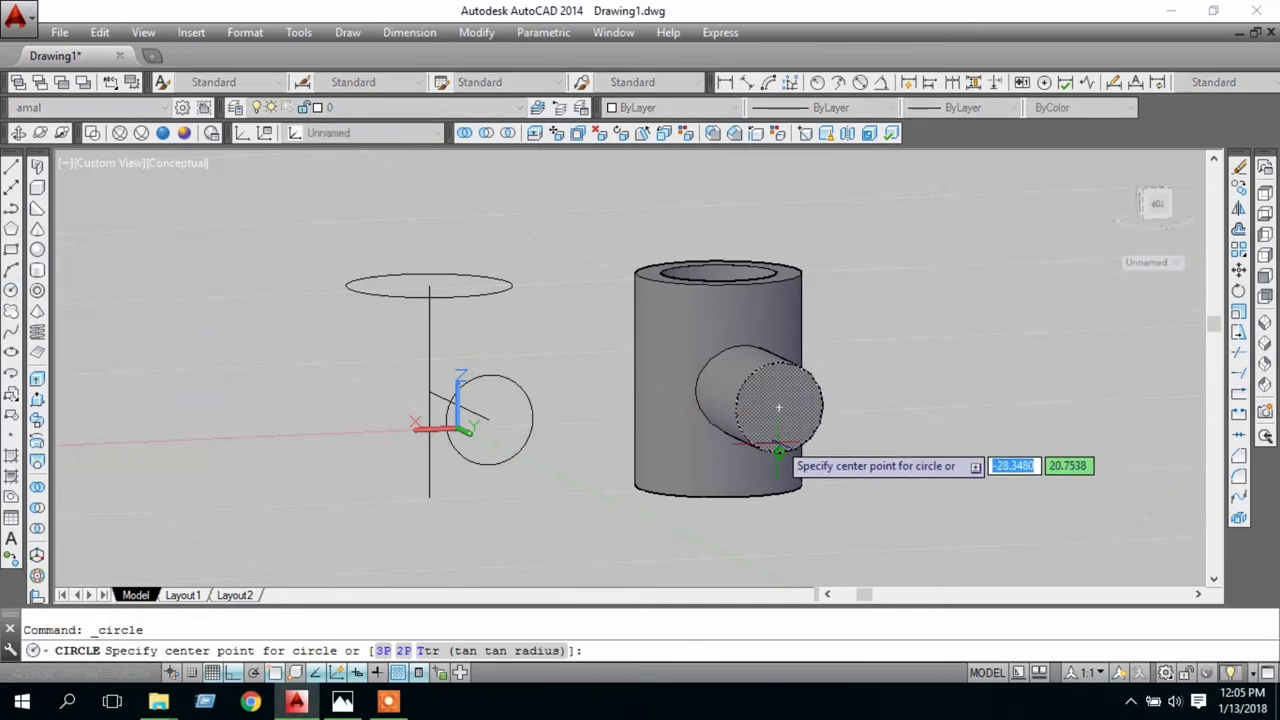
left_click(778, 408)
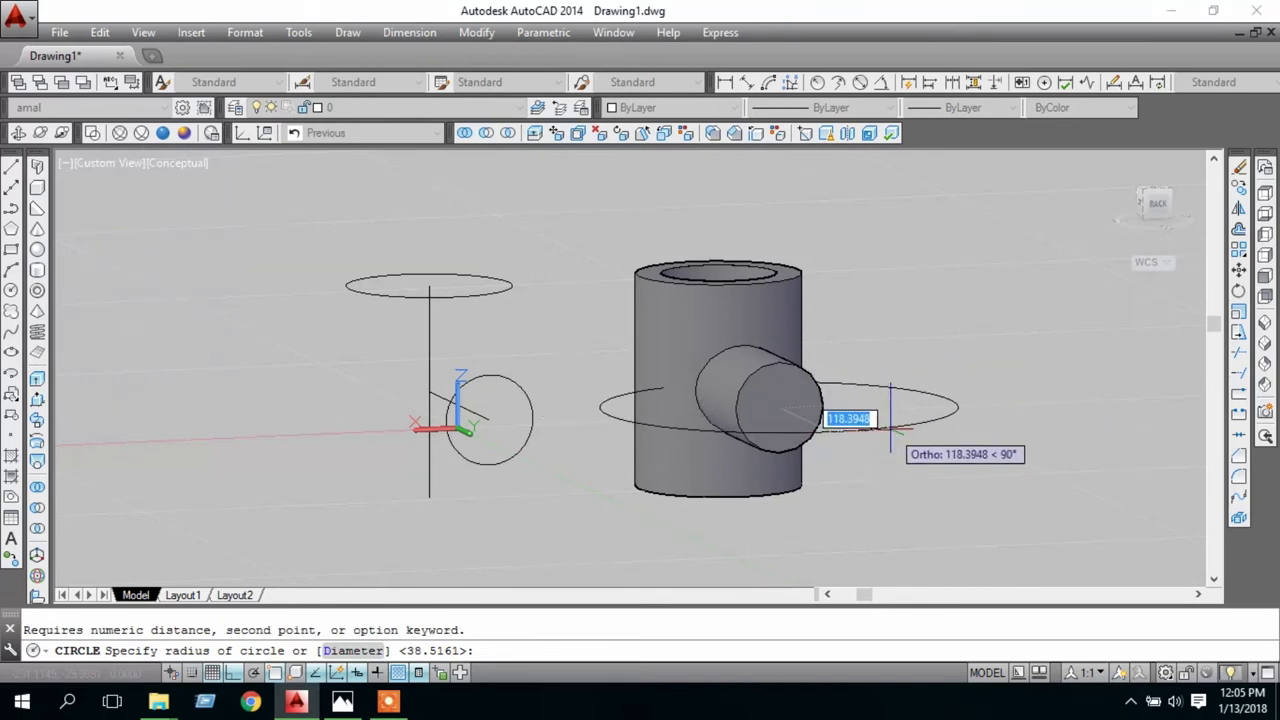
key("Escape")
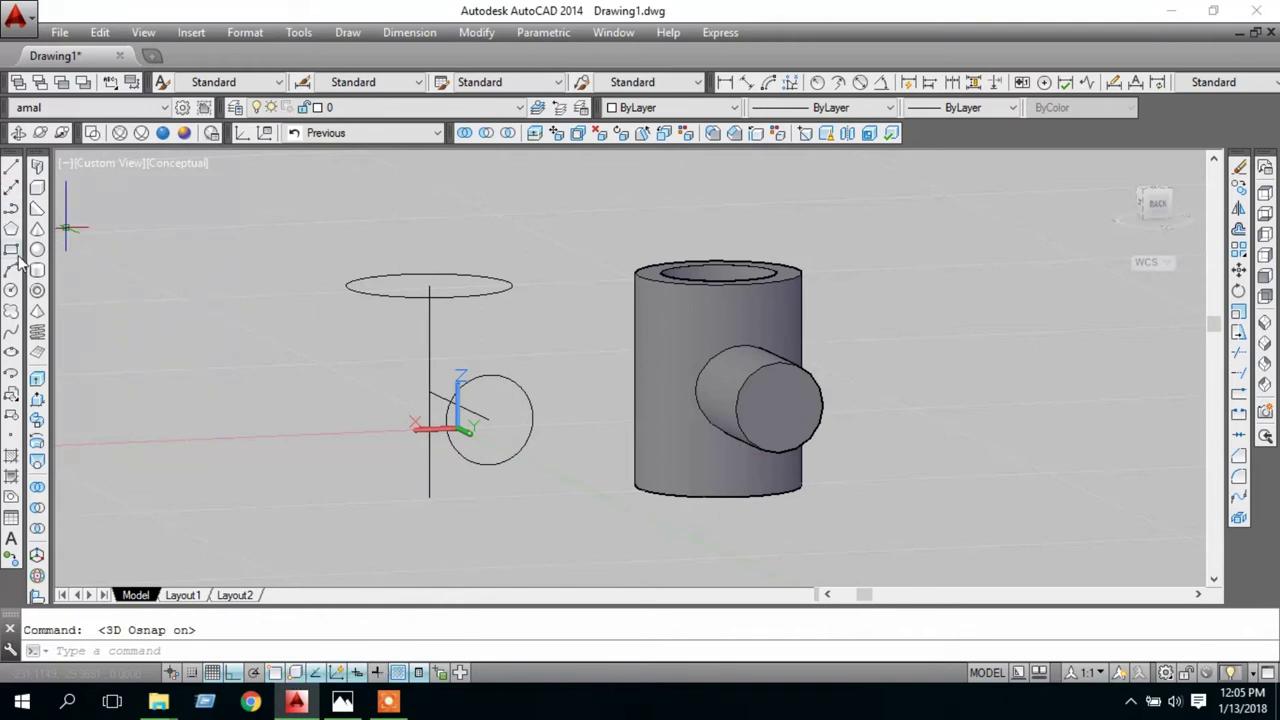
Start a circle for the branch end, zoom in, and cancel it
left_click(11, 291)
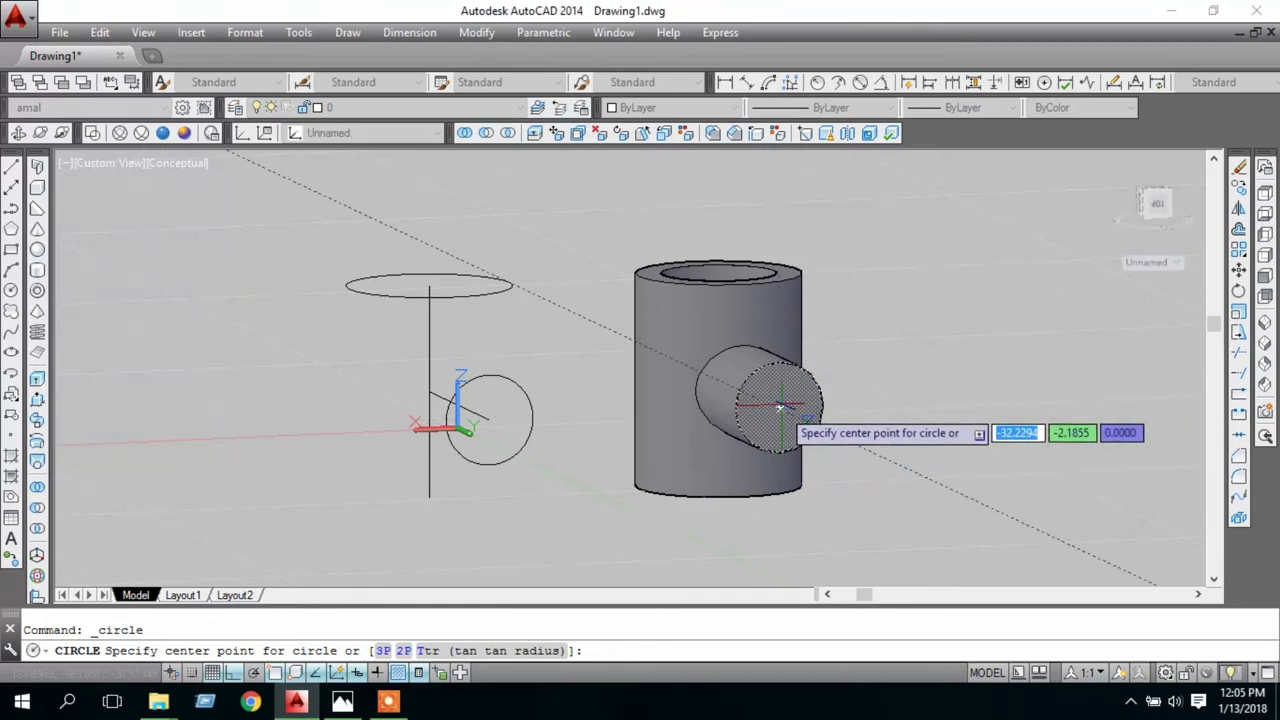
scroll(875, 408, "up", 1)
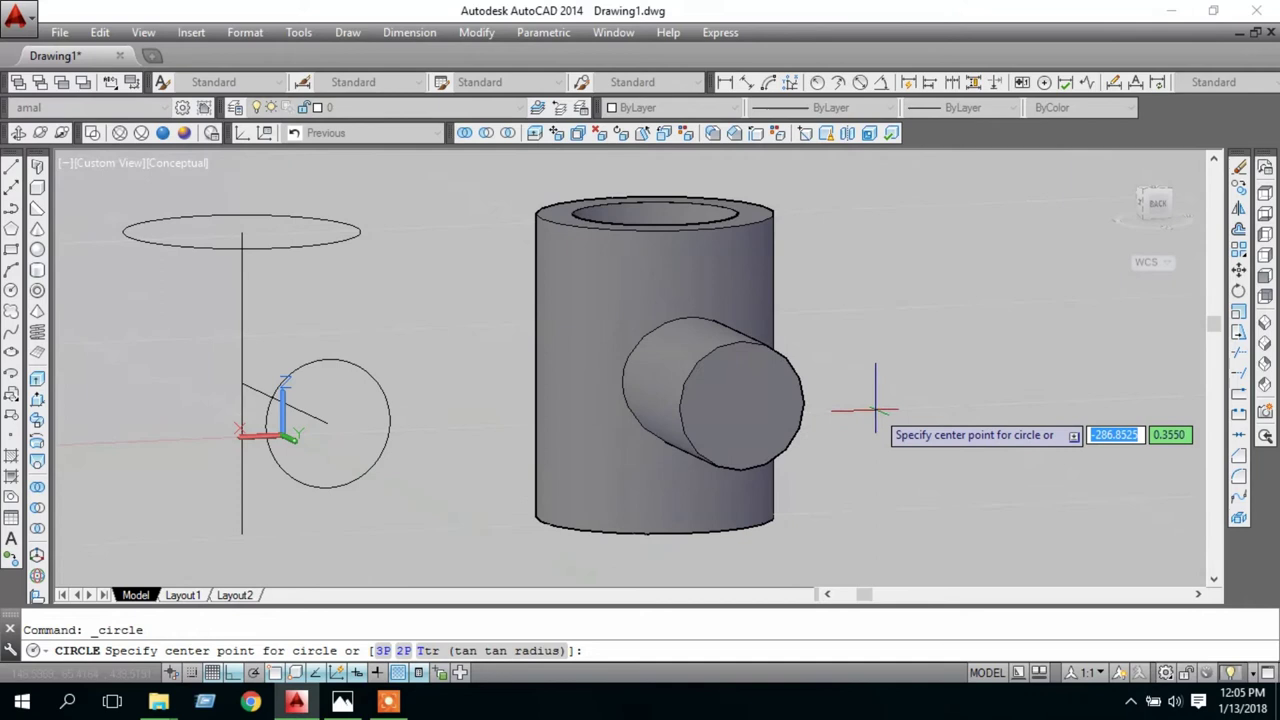
scroll(875, 408, "up", 4)
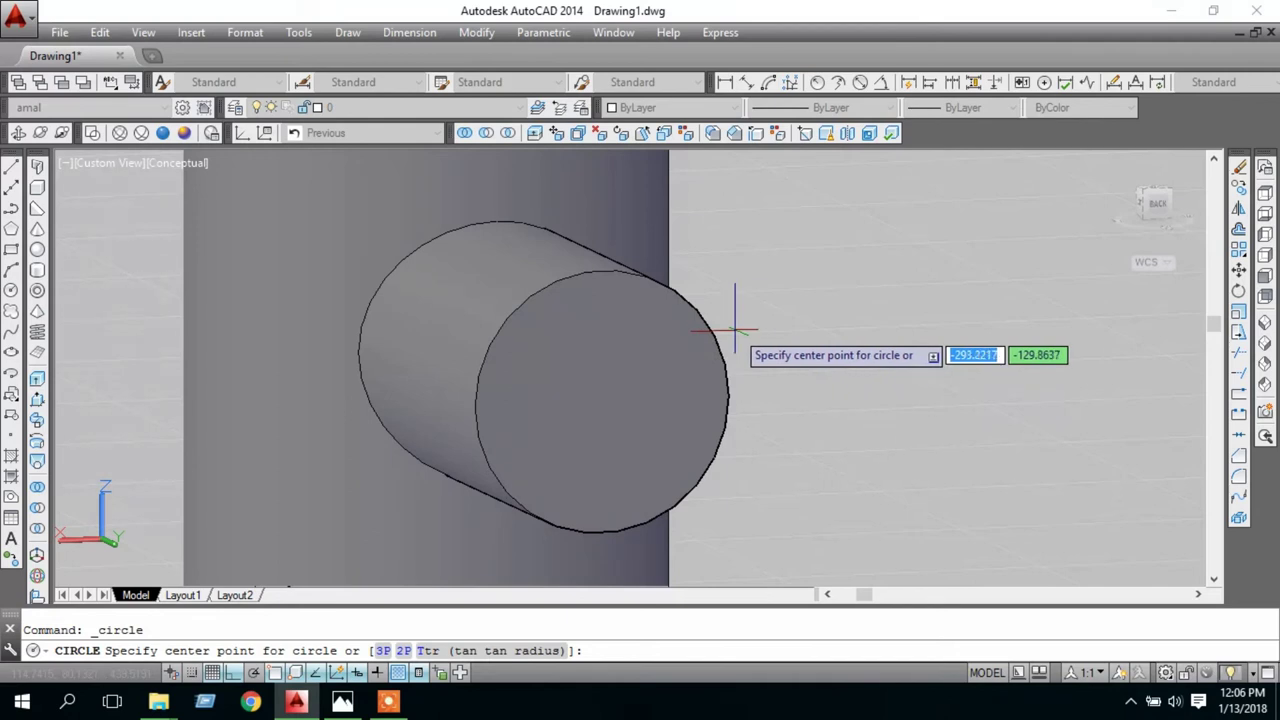
key("Return")
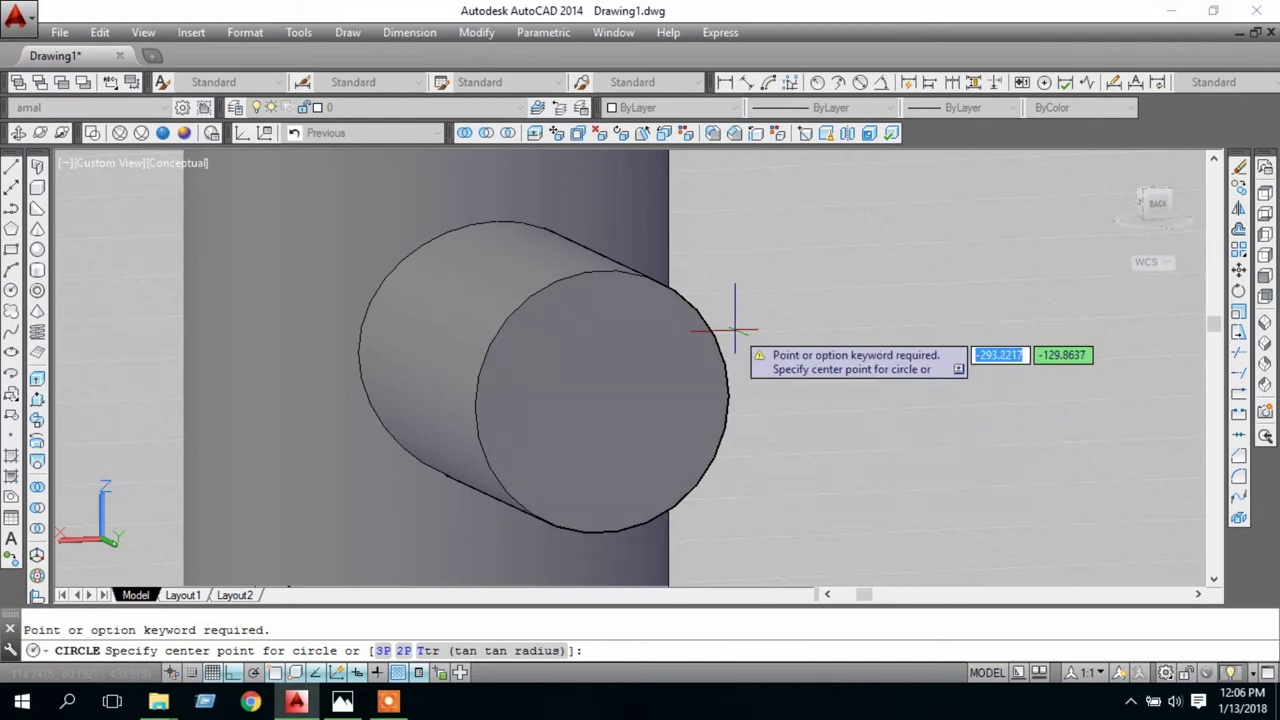
key("Escape")
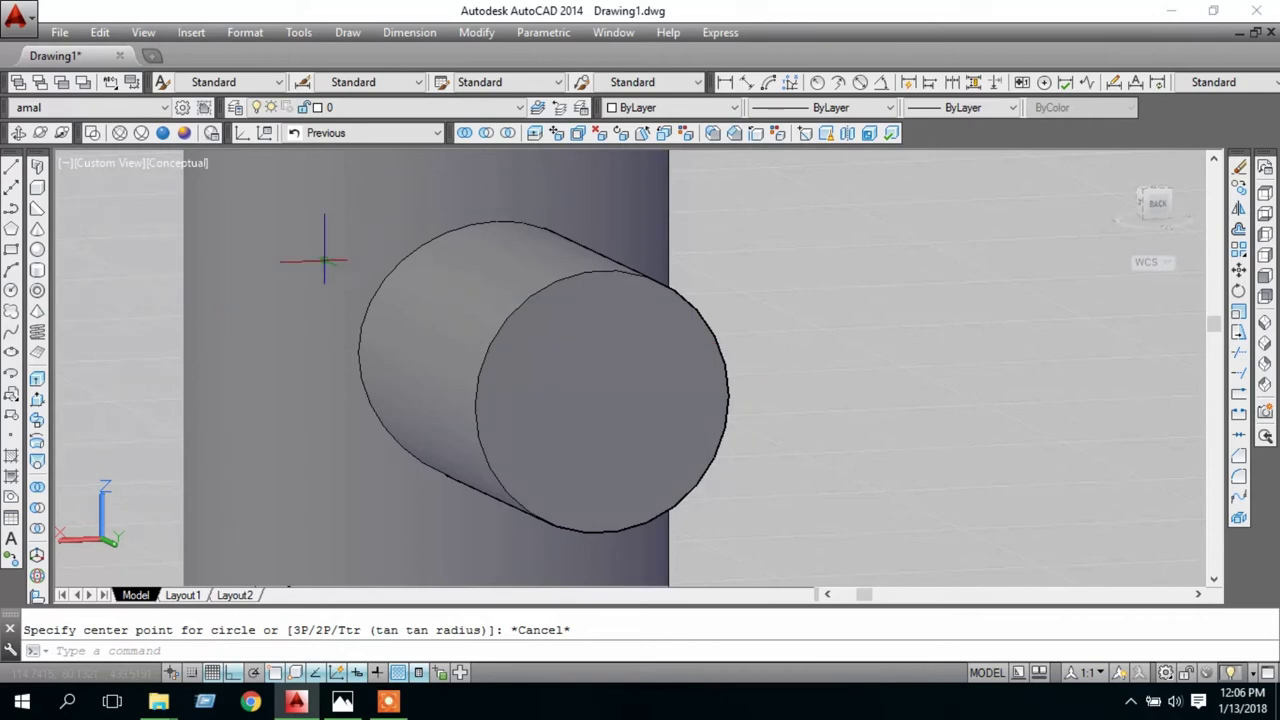
Retry a circle on the branch end face, cancel it, and zoom out to frame the tee
left_click(11, 291)
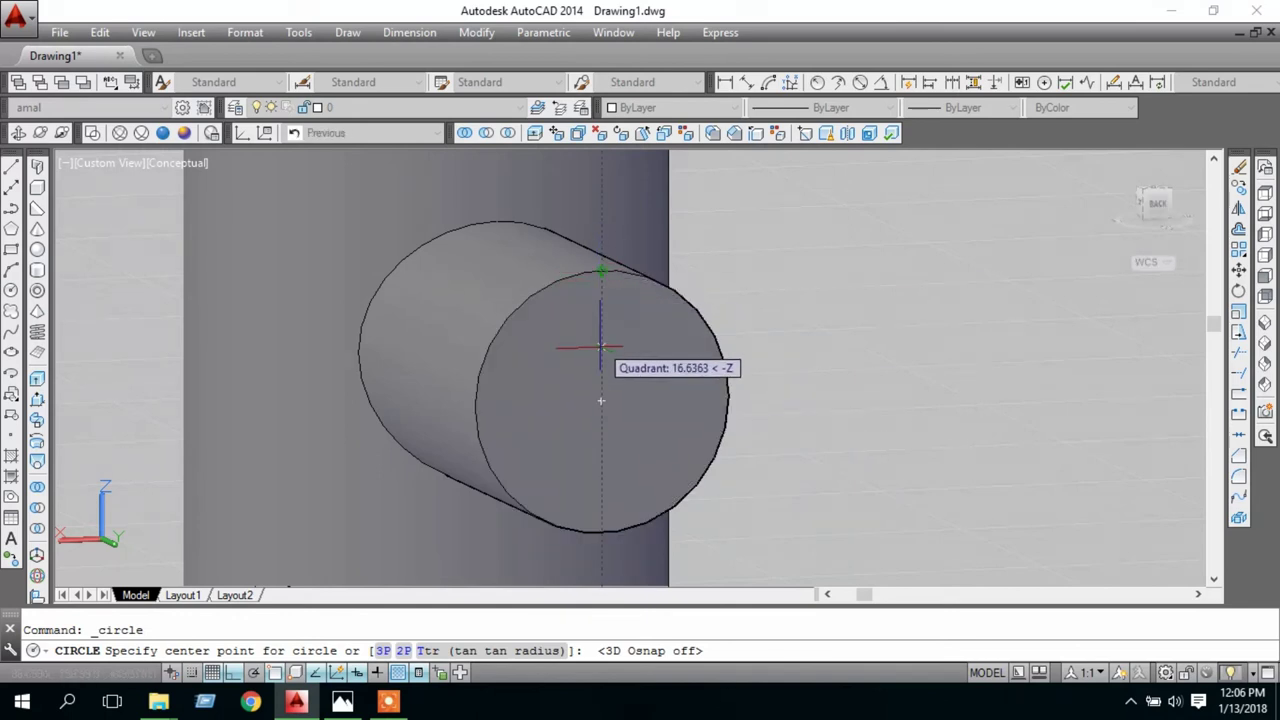
left_click(601, 401)
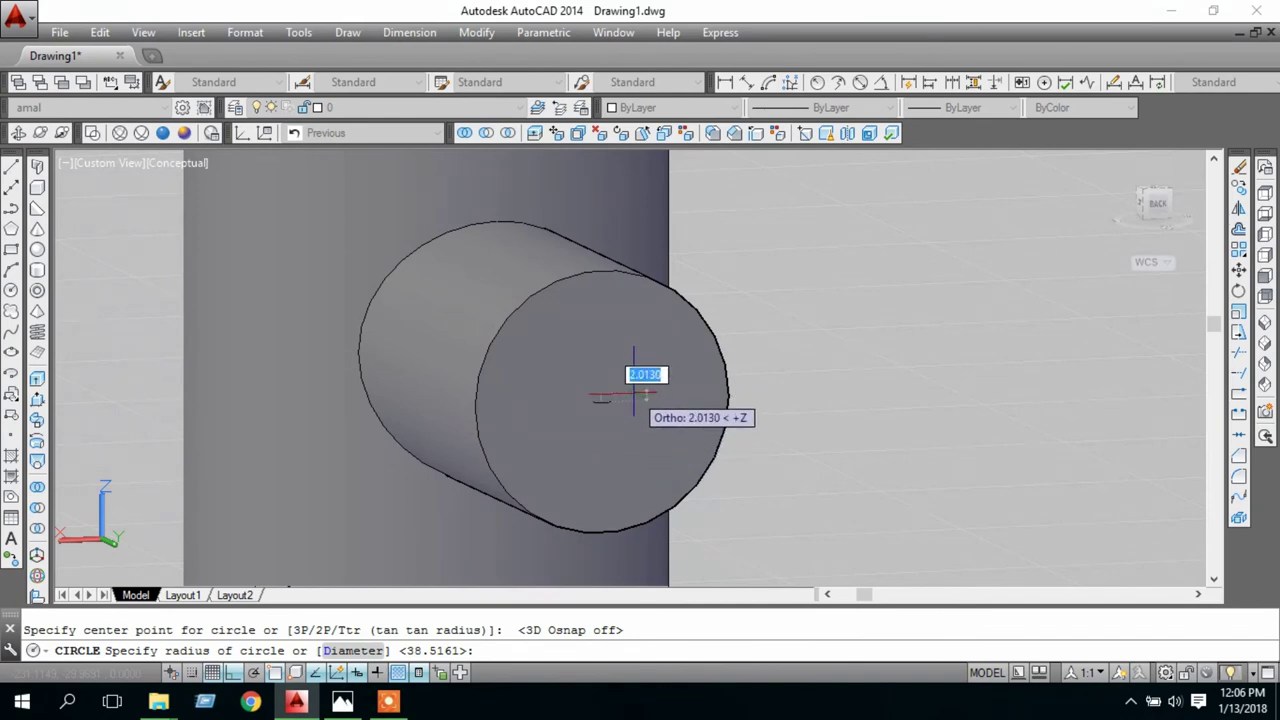
key("Escape")
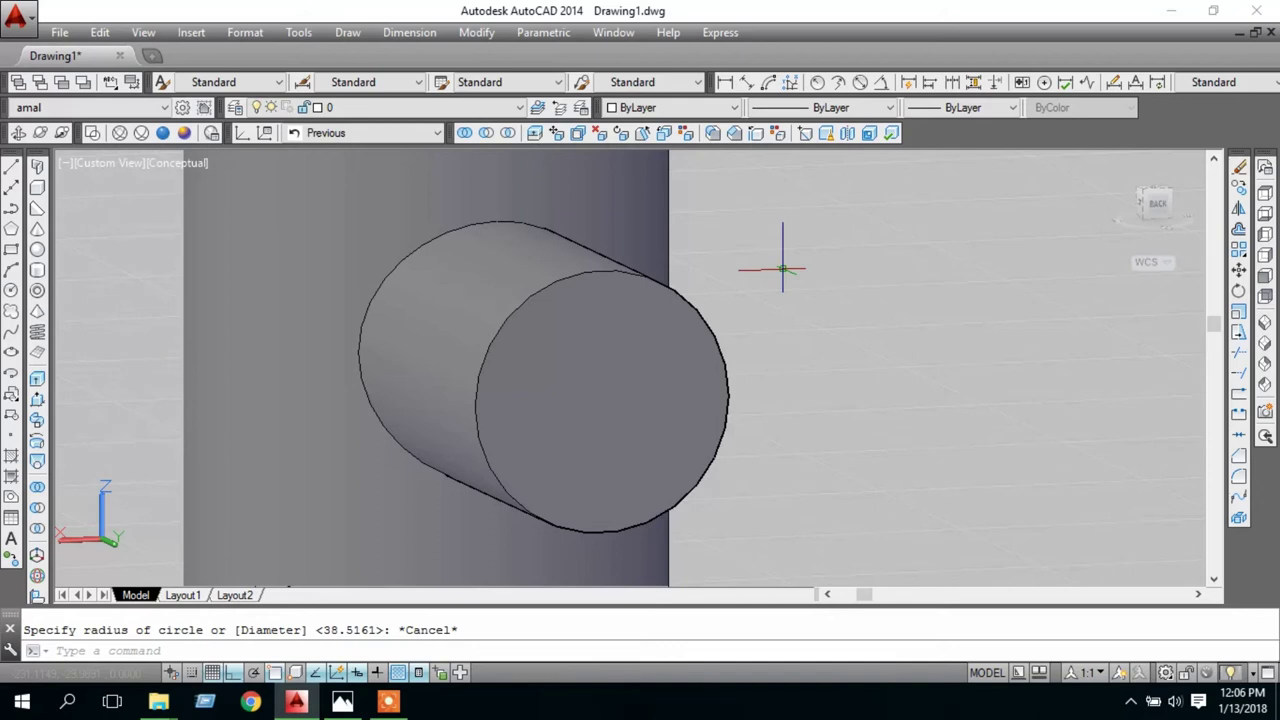
scroll(778, 270, "down", 3)
scroll(777, 269, "down", 2)
scroll(789, 309, "down", 1)
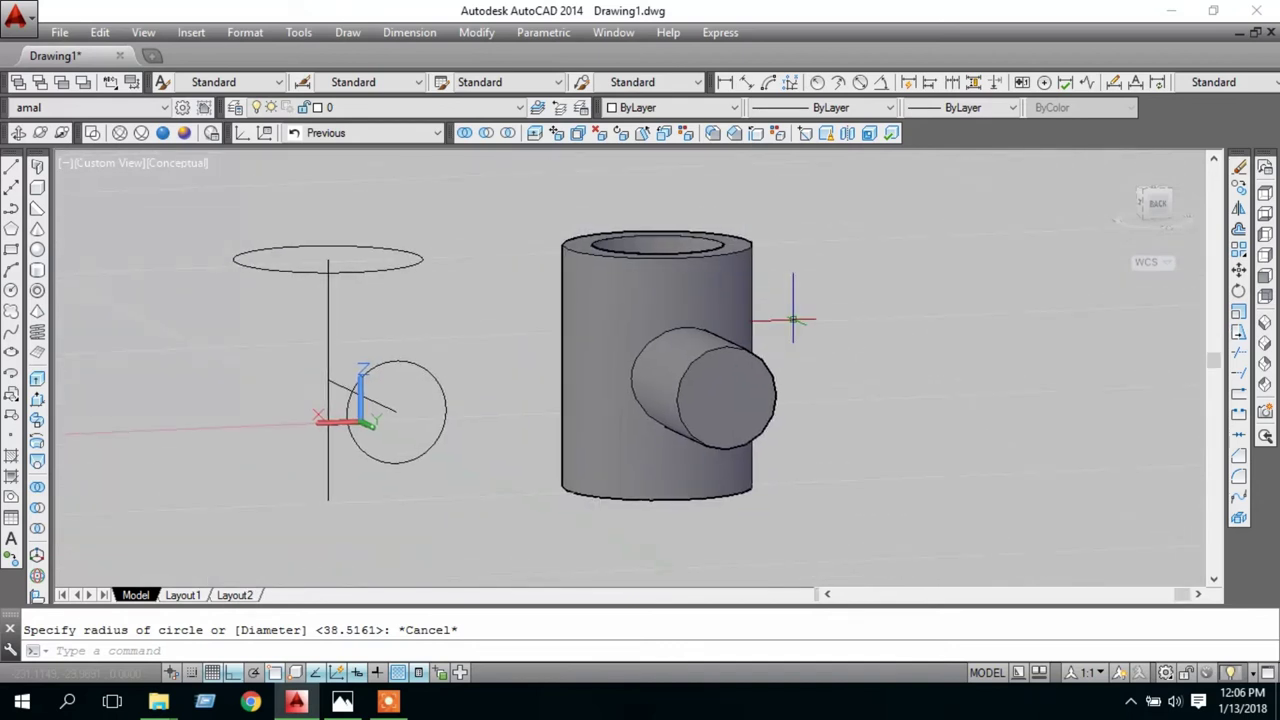
scroll(795, 330, "down", 2)
scroll(798, 343, "up", 2)
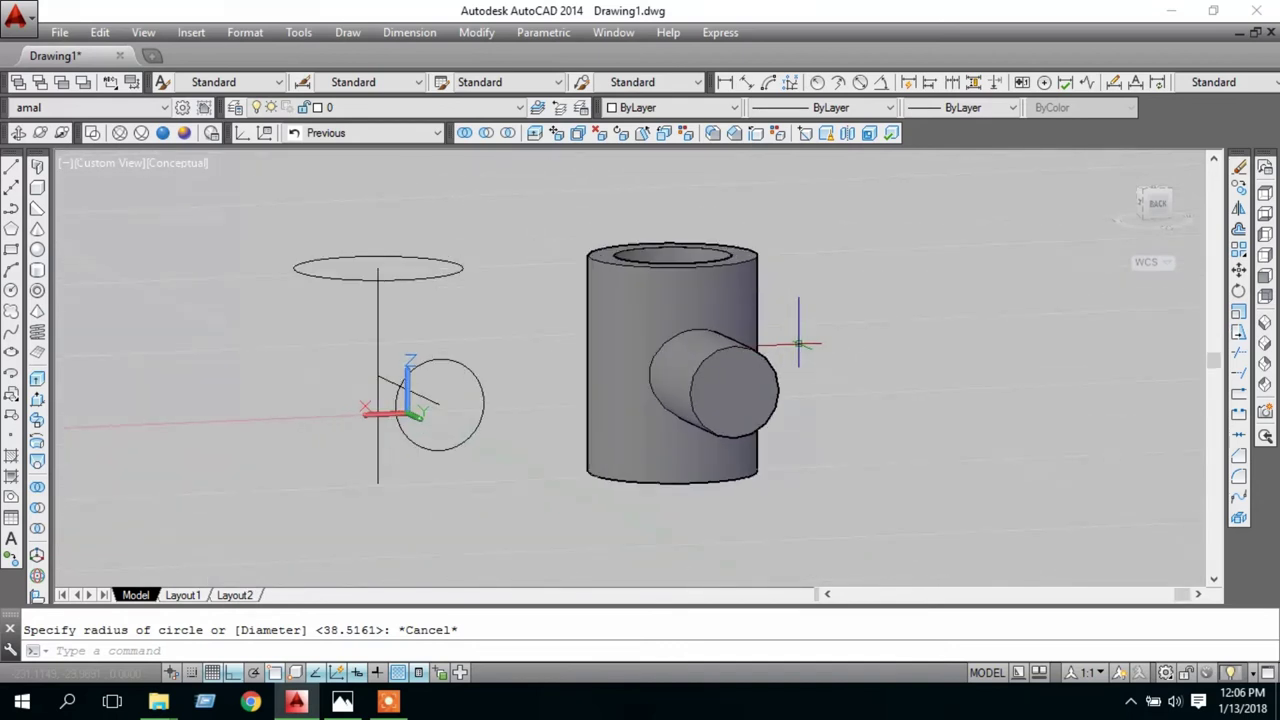
scroll(786, 349, "up", 1)
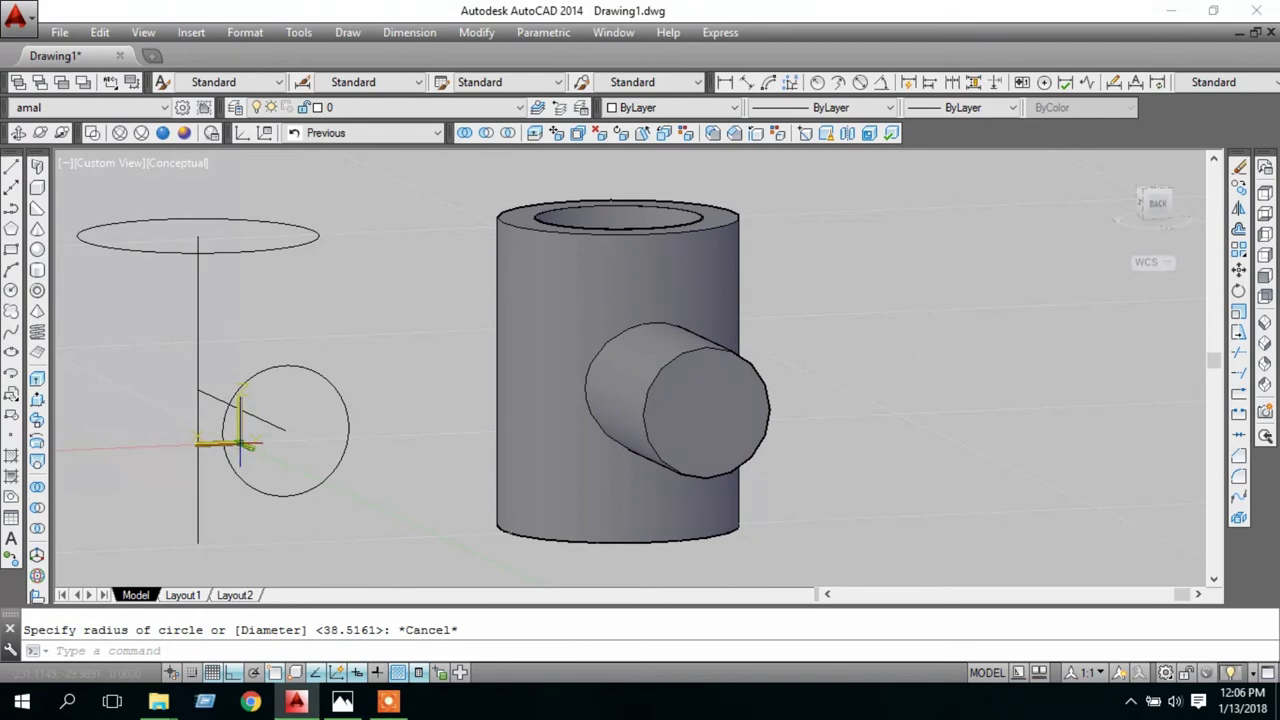
Move the UCS origin onto the side branch's end face
left_click(250, 443)
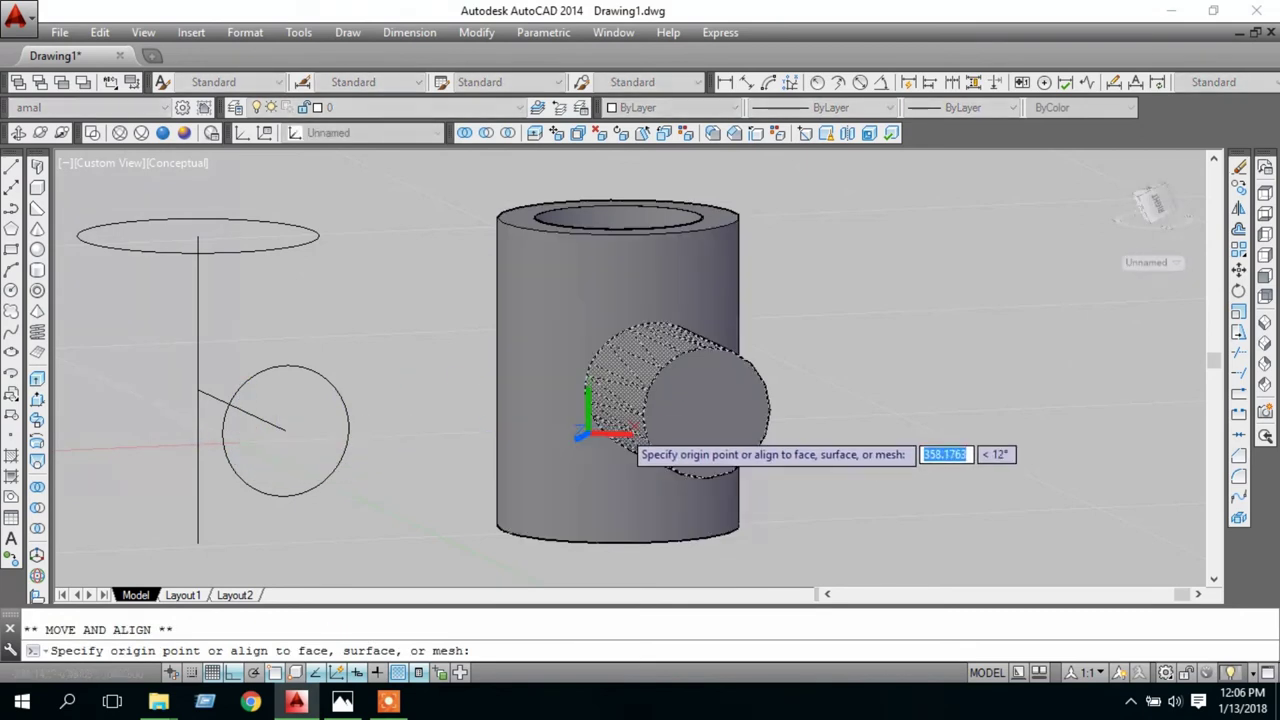
left_click(722, 433)
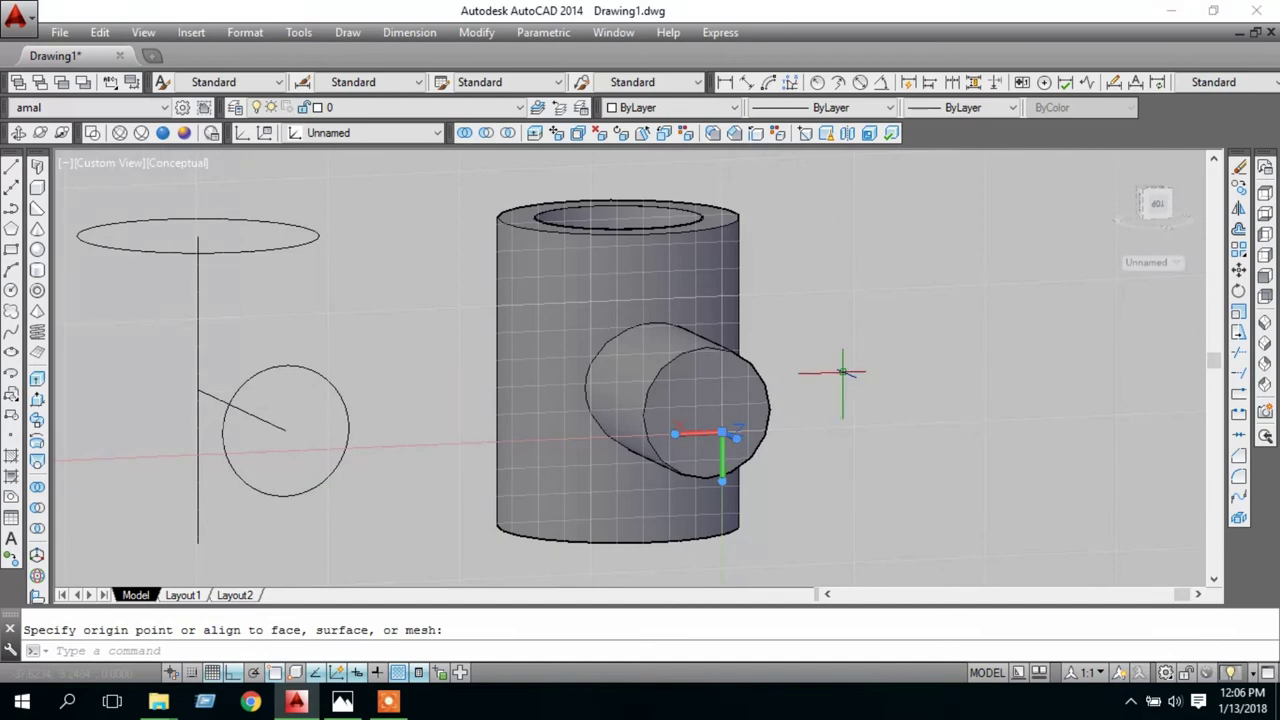
scroll(842, 372, "up", 3)
middle_click_drag(737, 411, 757, 366)
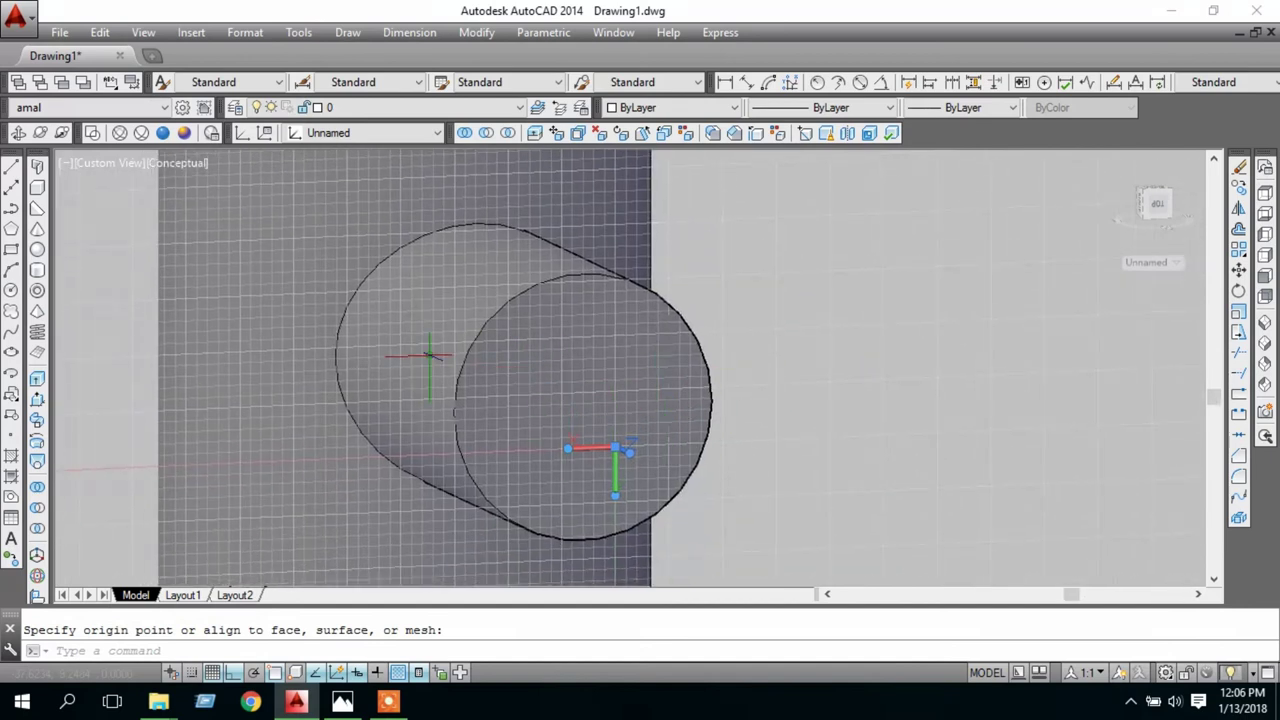
Draw a smaller circle centred on the branch end face
left_click(11, 290)
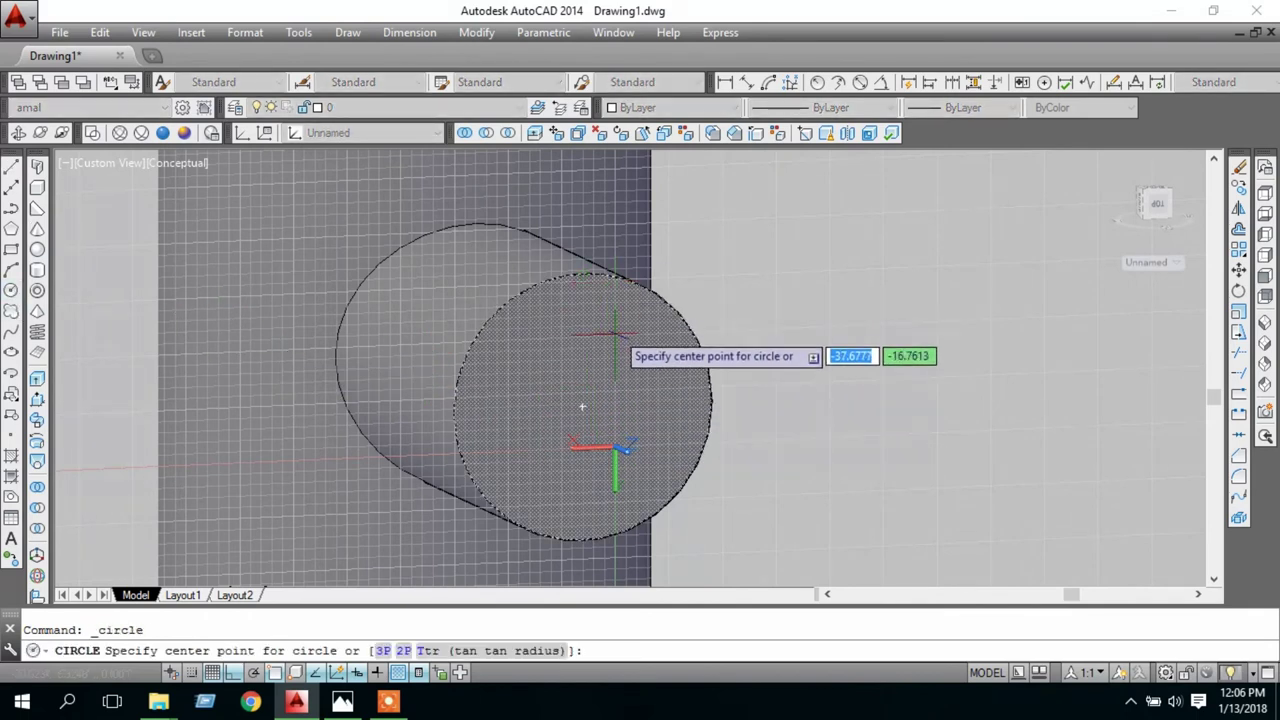
left_click(582, 406)
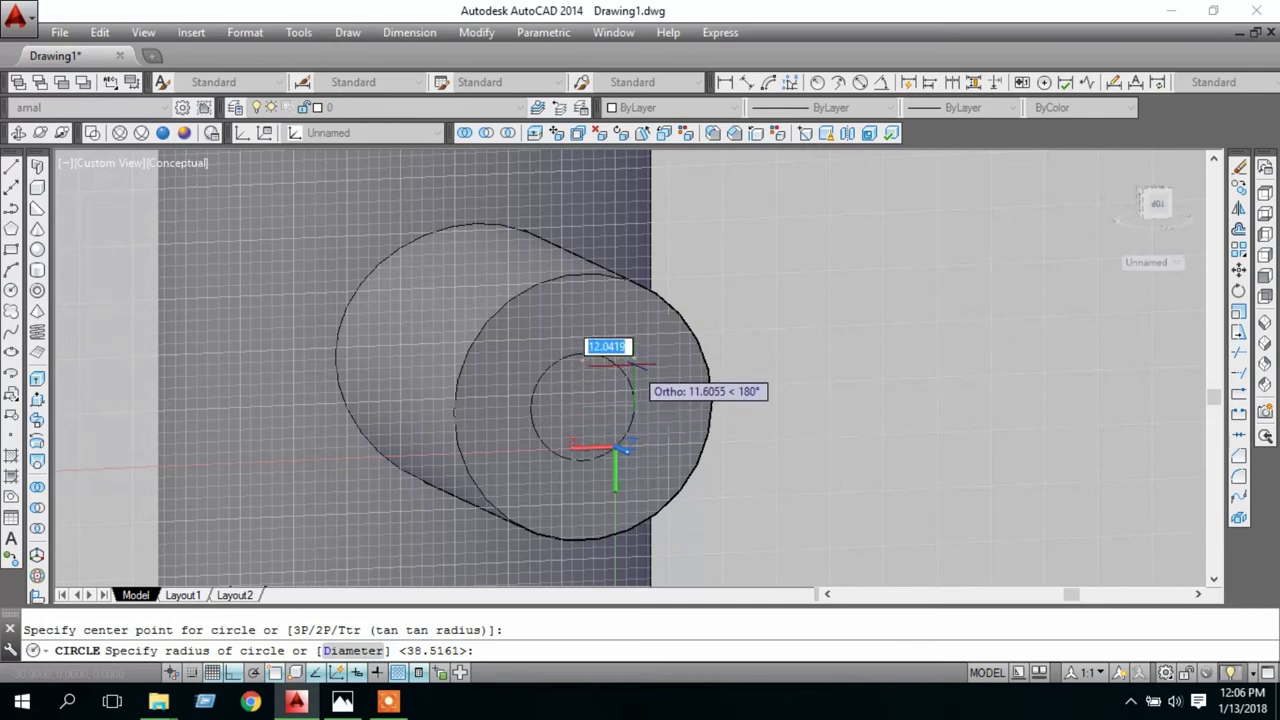
left_click(660, 345)
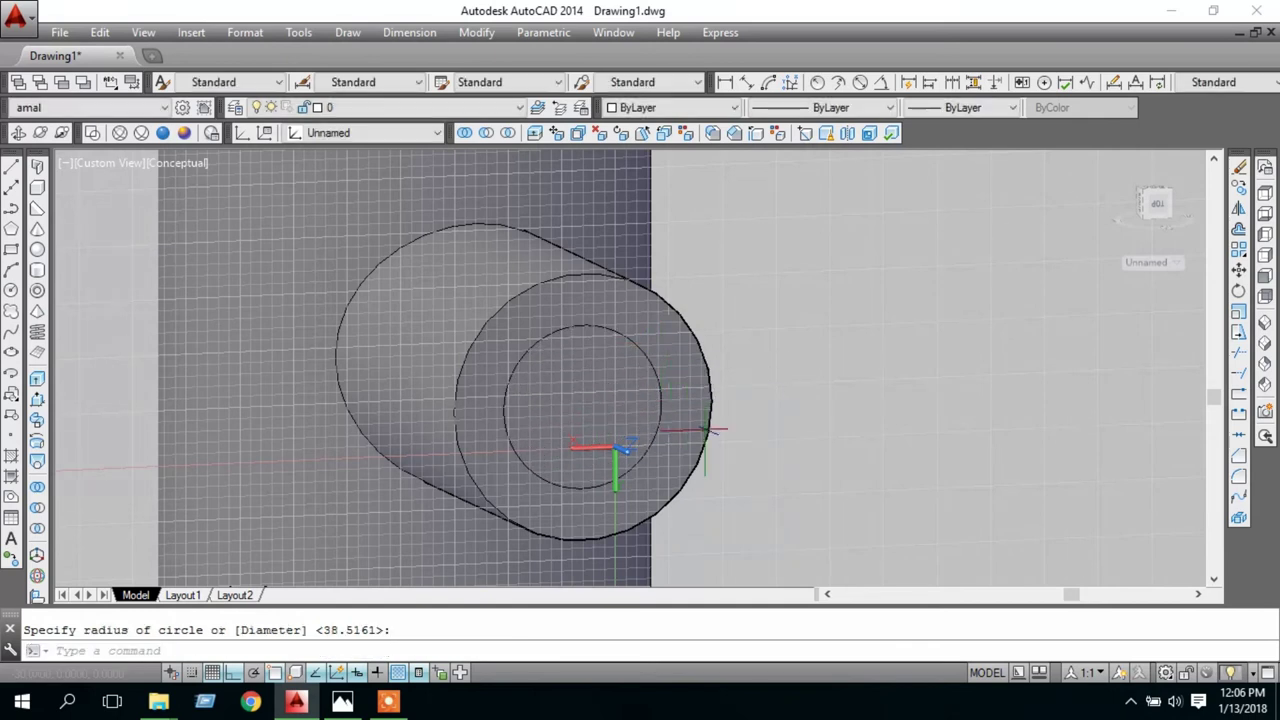
left_click(37, 400)
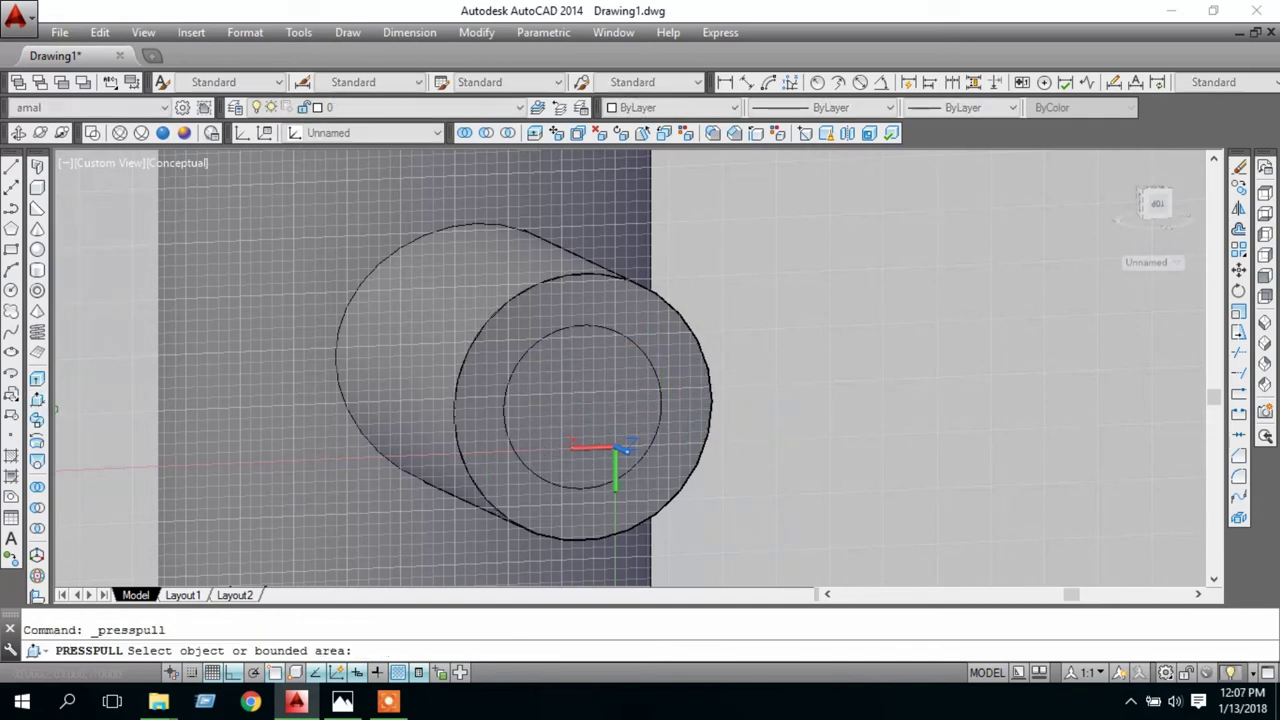
left_click(583, 410)
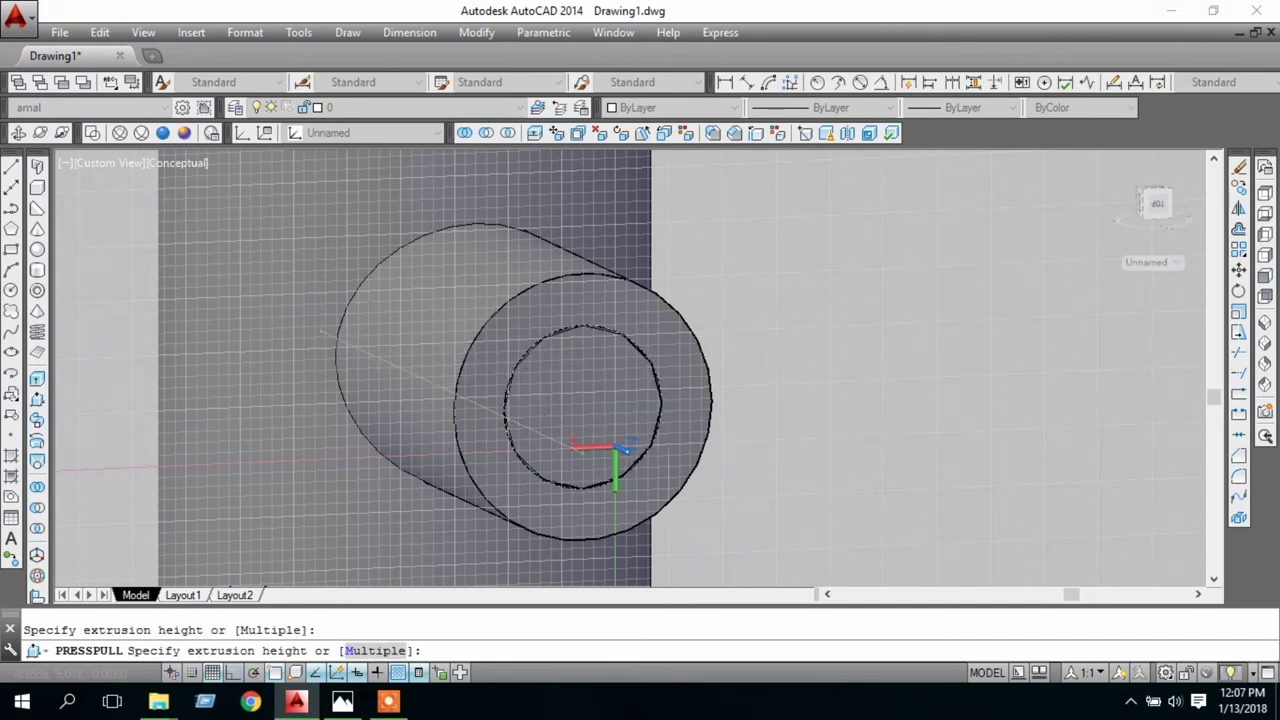
left_click(580, 340)
mouse_move(823, 334)
middle_mouse_down("shift")
mouse_move(769, 311)
mouse_move(803, 326)
mouse_move(767, 325)
mouse_move(803, 323)
mouse_move(766, 300)
middle_mouse_up("shift")
mouse_move(680, 277)
middle_mouse_down("shift")
mouse_move(770, 355)
mouse_move(871, 389)
middle_mouse_up("shift")
mouse_move(437, 249)
middle_mouse_down("shift")
mouse_move(849, 209)
mouse_move(834, 265)
middle_mouse_up("shift")
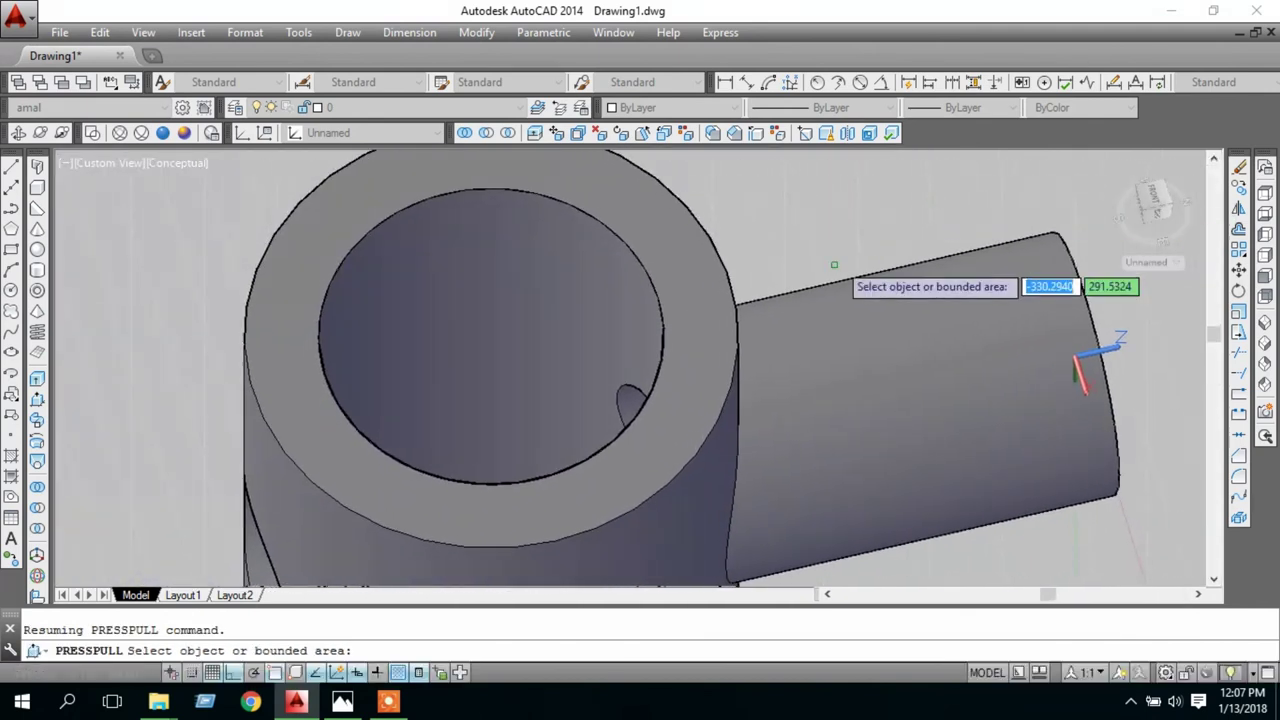
mouse_move(577, 348)
middle_mouse_down("shift")
mouse_move(660, 289)
mouse_move(756, 247)
mouse_move(523, 294)
mouse_move(462, 288)
middle_mouse_up("shift")
key("Return")
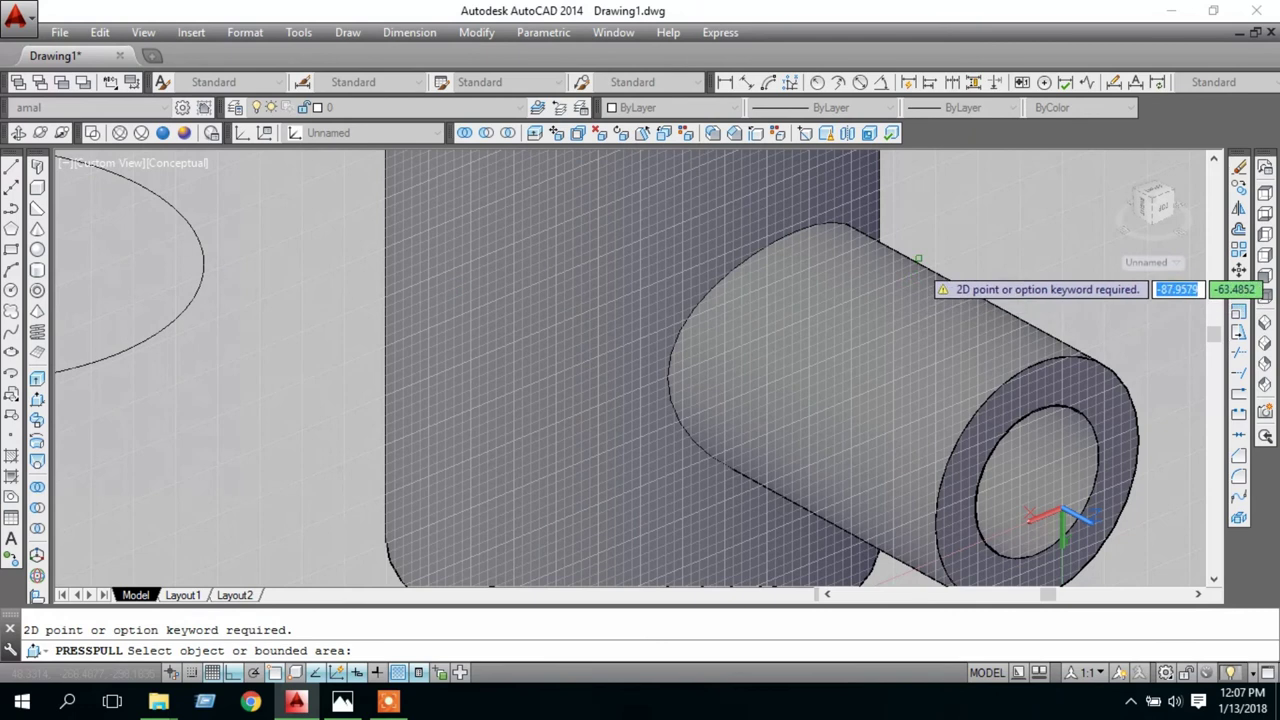
middle_click_drag(899, 236, 741, 241)
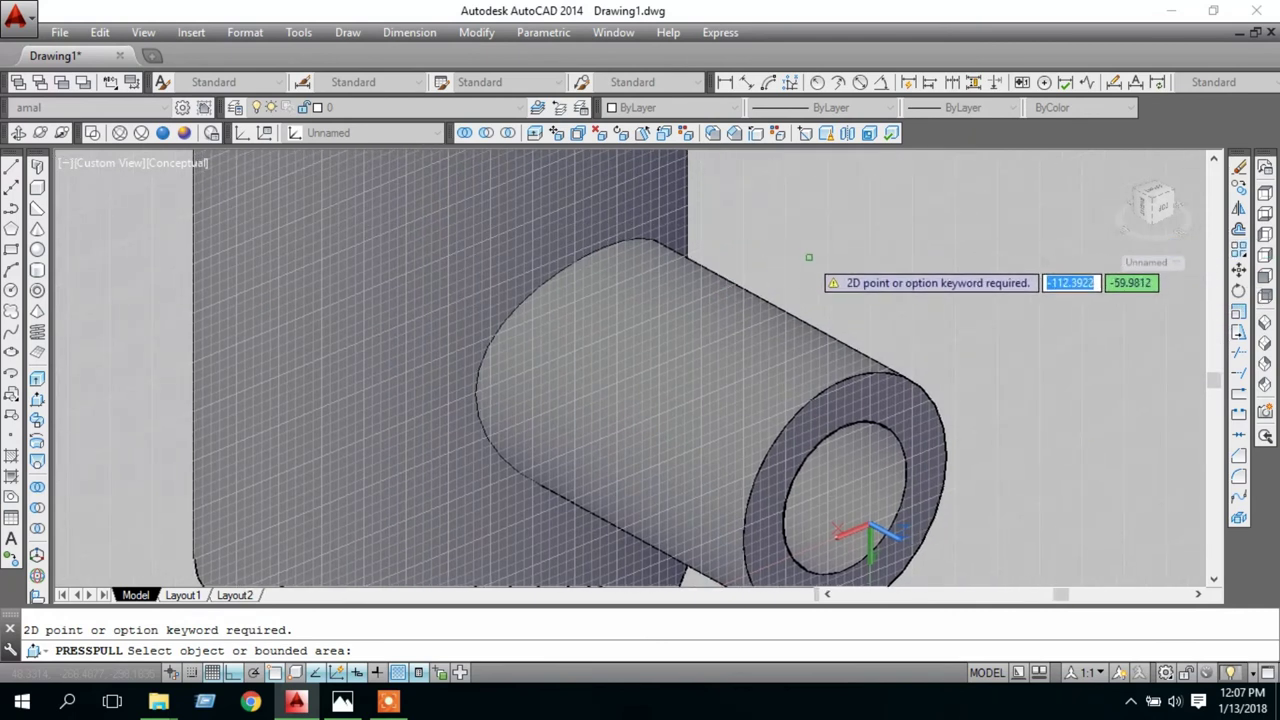
key("Return")
key("ctrl+z")
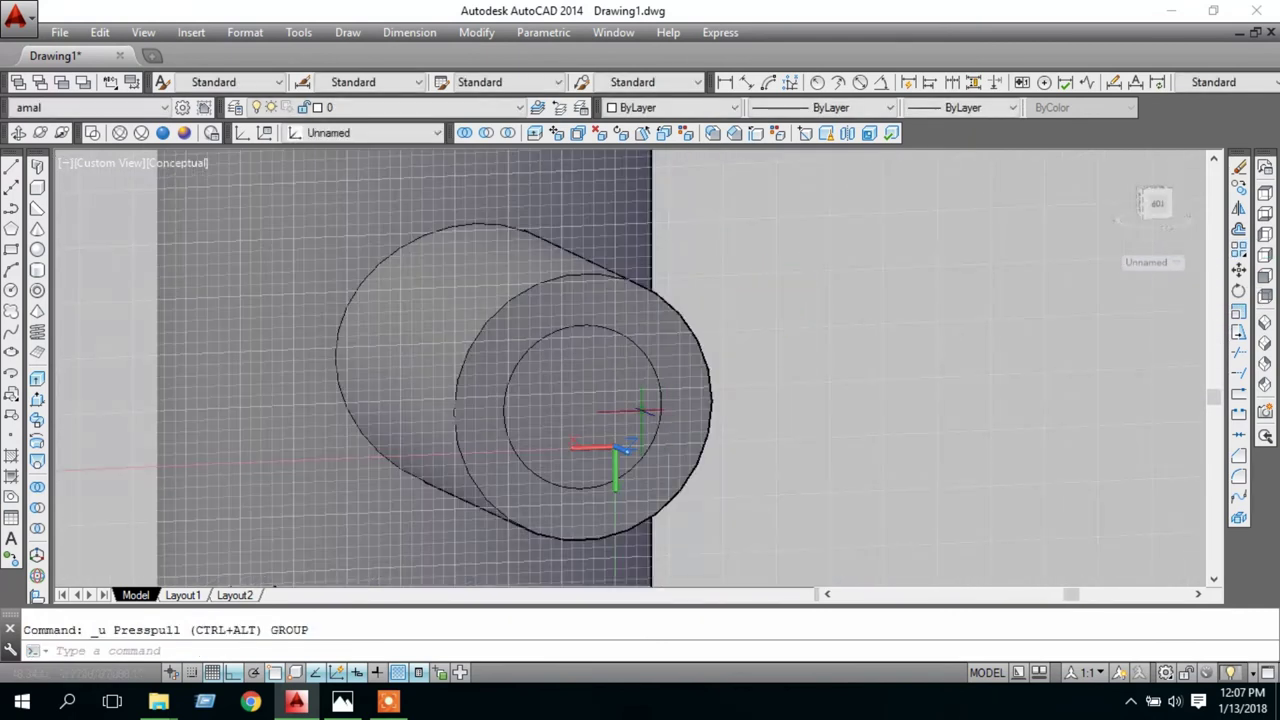
Press-pull the branch's inner circle through the side branch into the vertical cylinder's bore
left_click(37, 398)
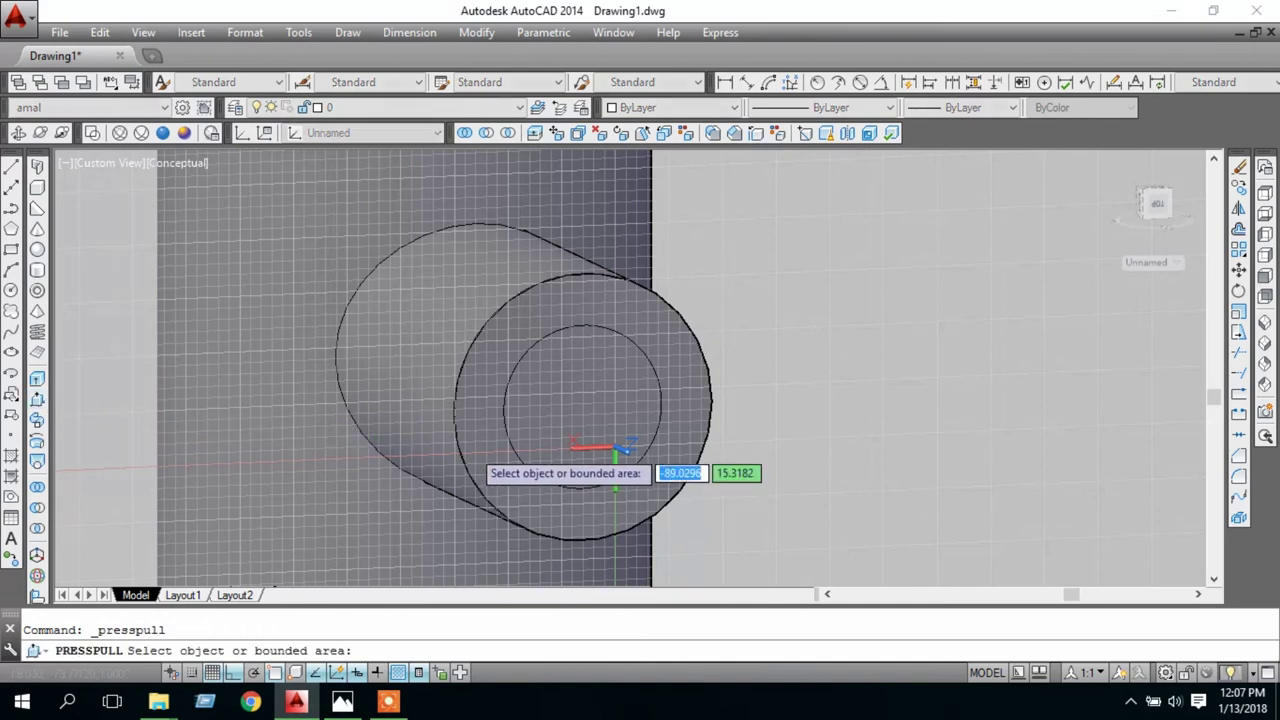
left_click(580, 430)
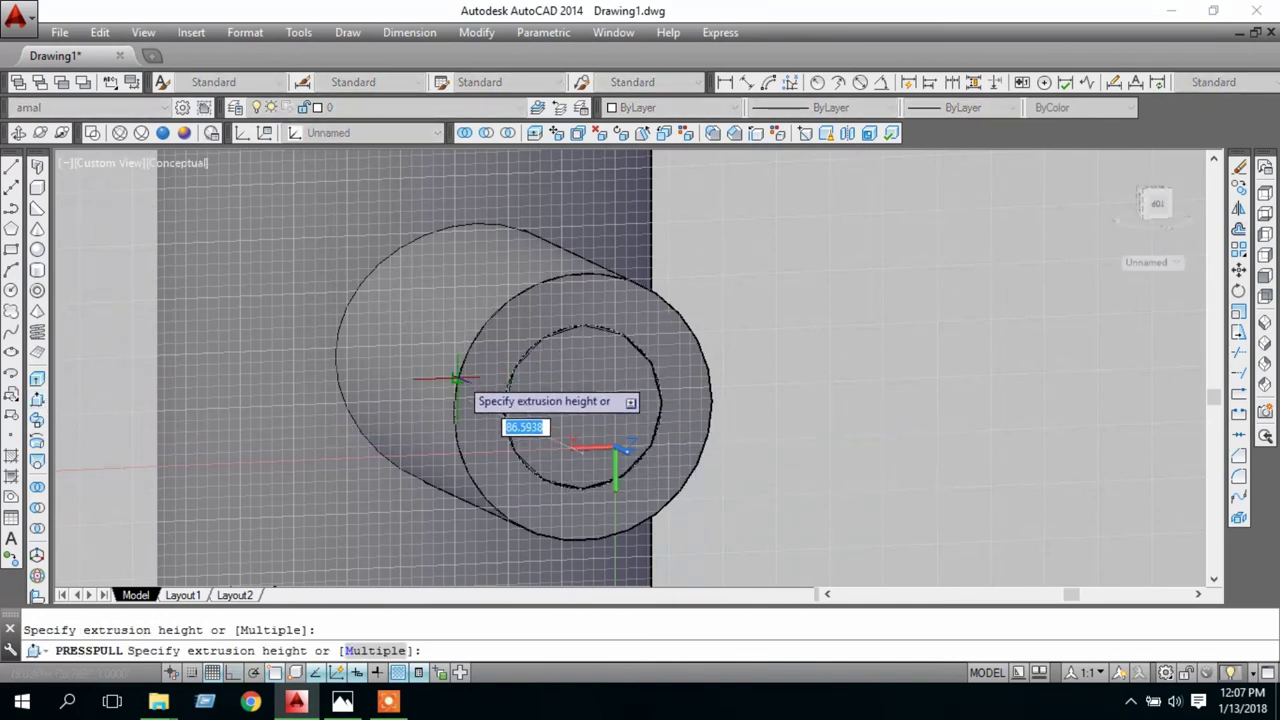
middle_click_drag(449, 357, 591, 430, "shift")
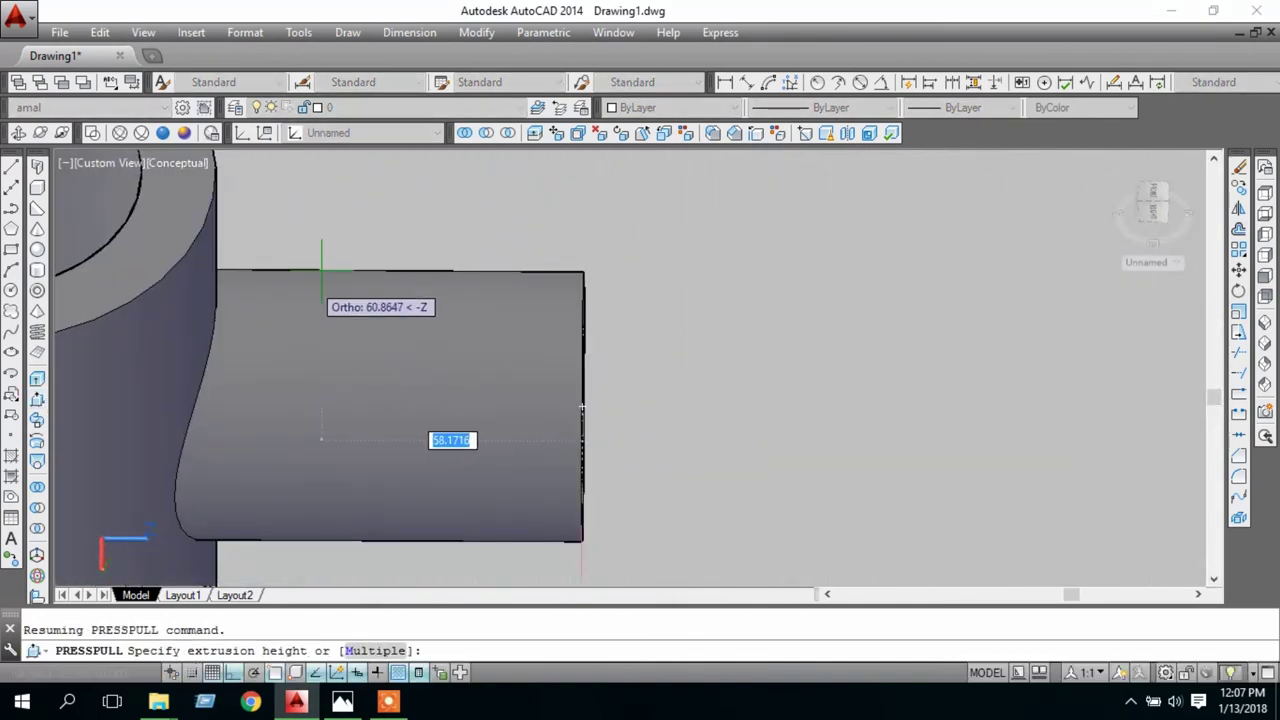
mouse_move(377, 200)
middle_mouse_down("shift")
mouse_move(839, 262)
mouse_move(837, 331)
middle_mouse_up("shift")
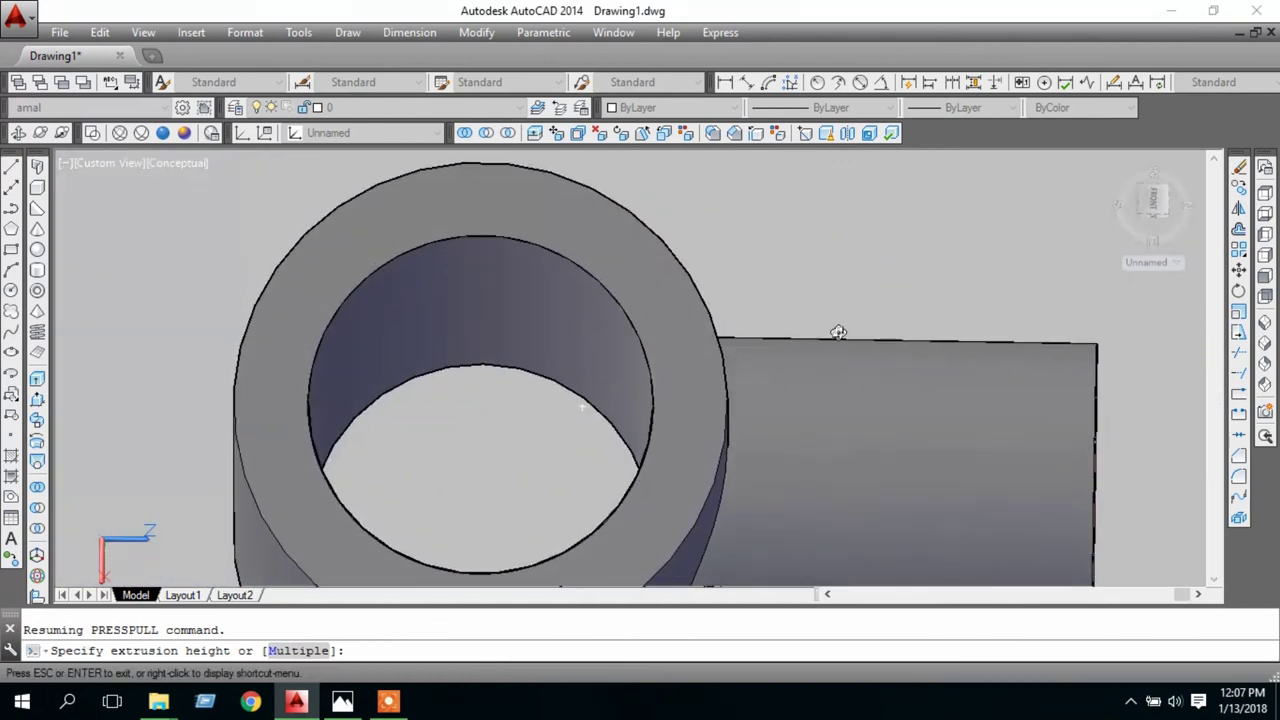
left_click(496, 422)
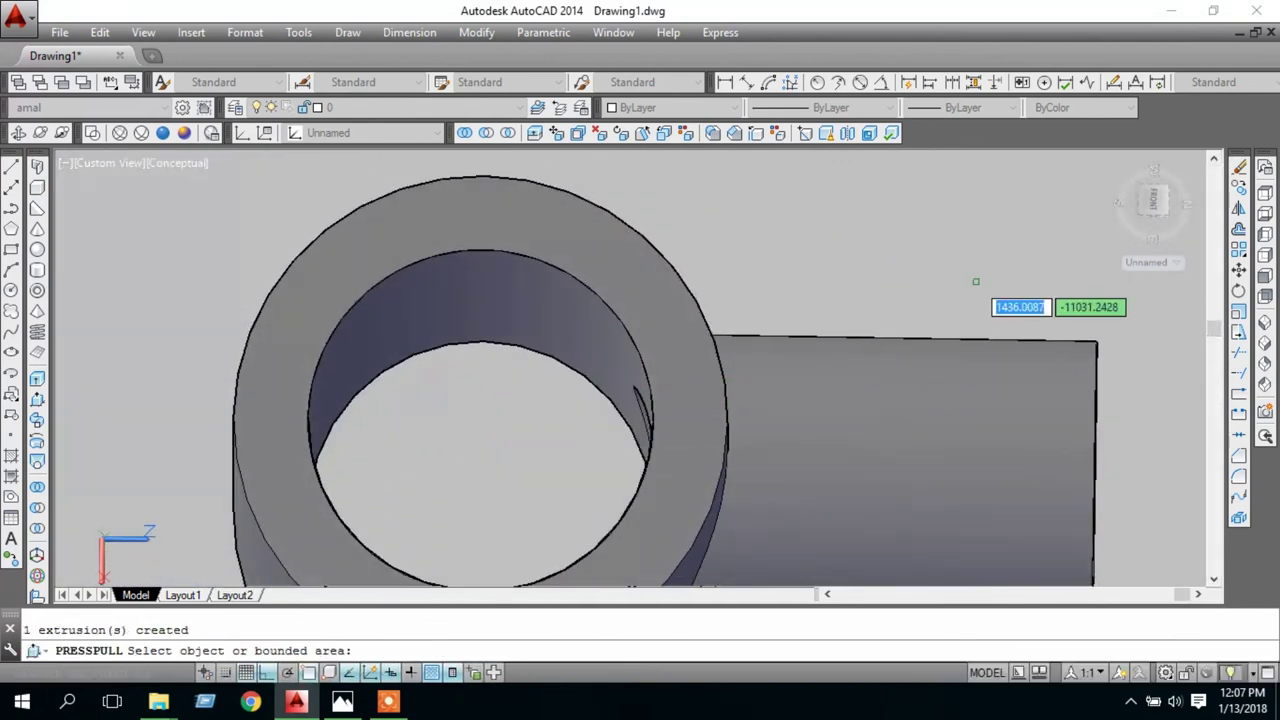
middle_click_drag(1146, 408, 979, 305)
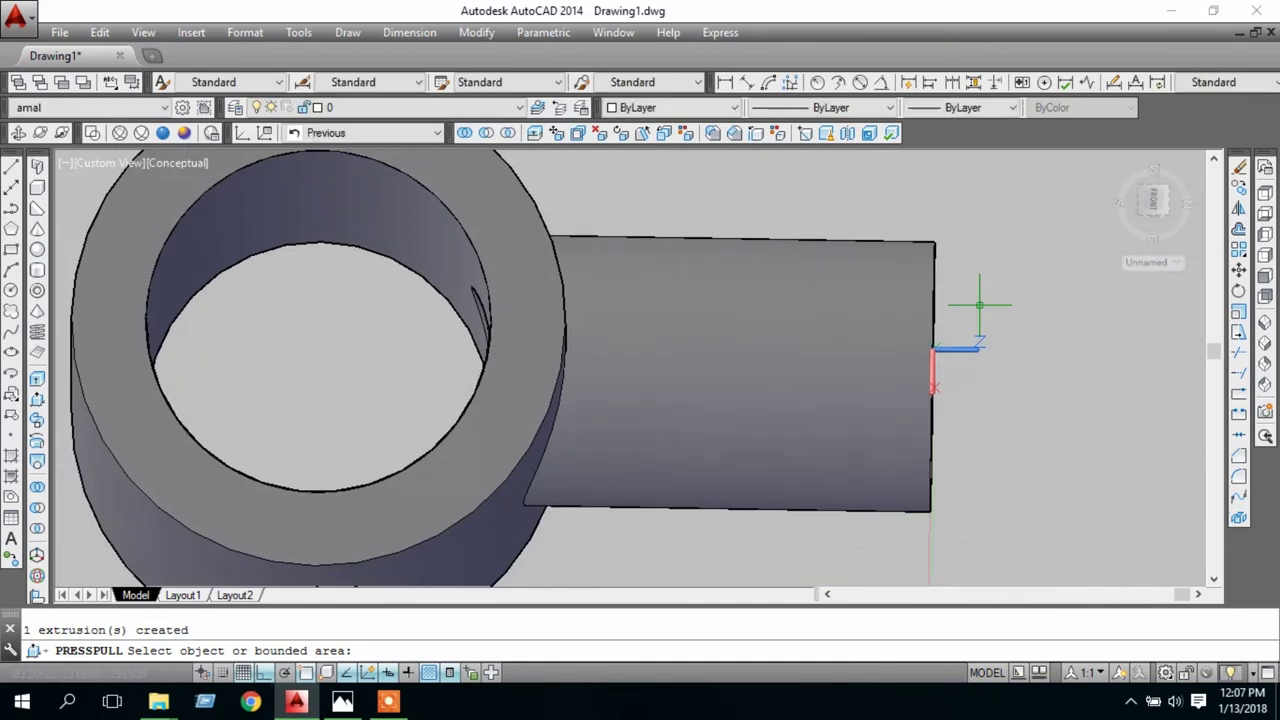
mouse_move(1011, 397)
middle_mouse_down("shift")
mouse_move(831, 257)
mouse_move(1098, 344)
mouse_move(1194, 314)
middle_mouse_up("shift")
mouse_move(1150, 440)
middle_mouse_down()
mouse_move(975, 256)
mouse_move(937, 271)
mouse_move(943, 314)
mouse_move(923, 349)
mouse_move(836, 382)
mouse_move(800, 351)
middle_mouse_up()
Orbit and zoom out to review the whole hollow tee beside the reference circles
middle_click_drag(1066, 500, 757, 279, "shift")
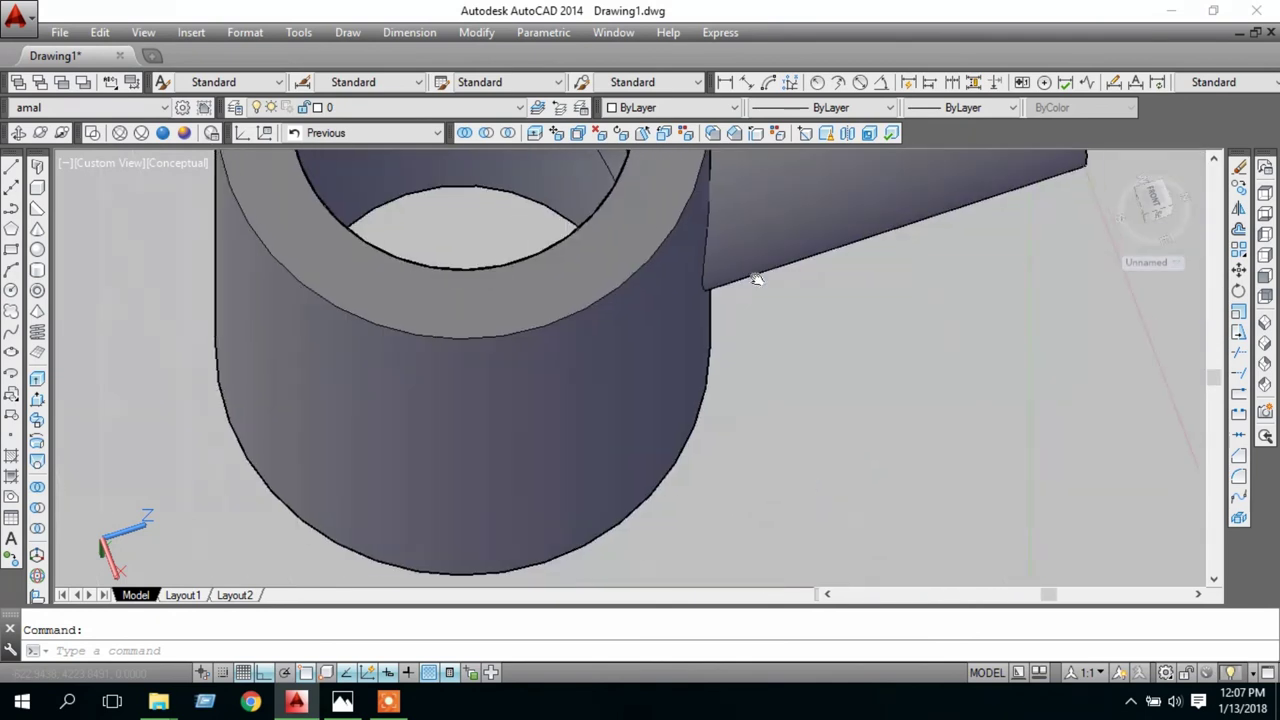
mouse_move(932, 322)
middle_mouse_down("shift")
mouse_move(854, 354)
mouse_move(851, 303)
mouse_move(848, 318)
middle_mouse_up("shift")
scroll(884, 286, "down", 4)
mouse_move(850, 170)
middle_mouse_down("shift")
mouse_move(780, 309)
mouse_move(820, 346)
mouse_move(808, 265)
middle_mouse_up("shift")
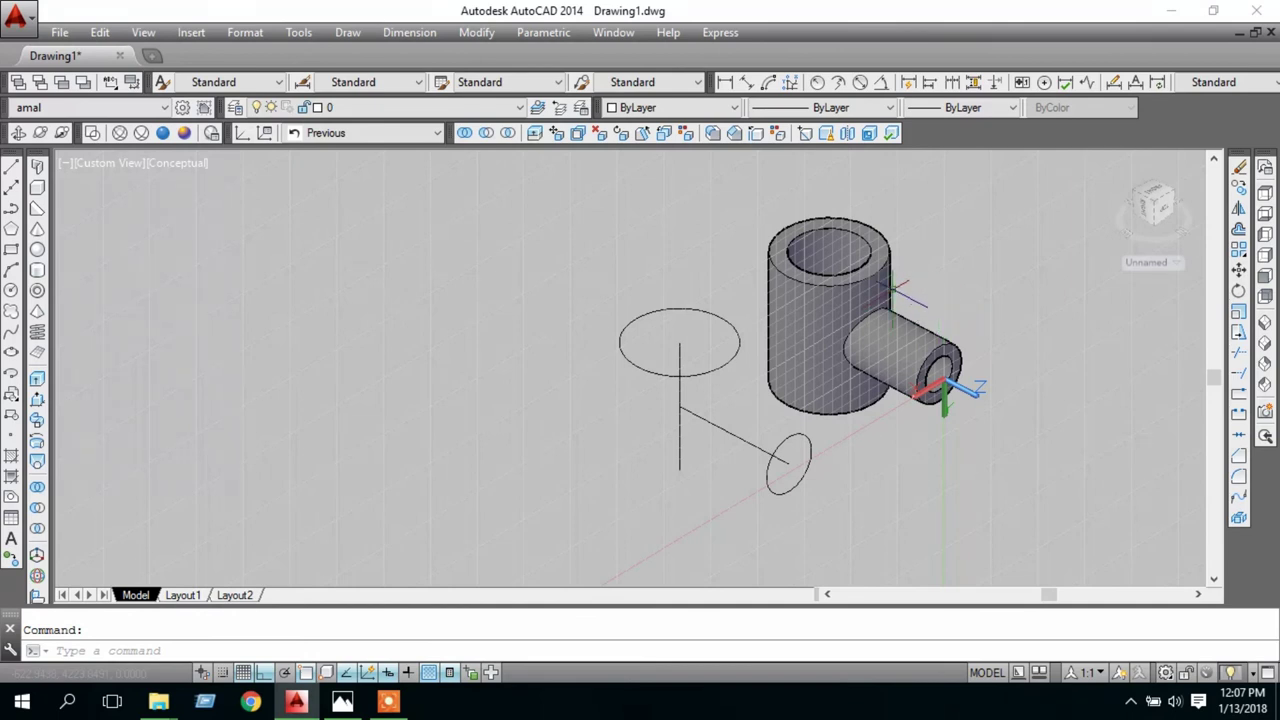
left_click(400, 706)
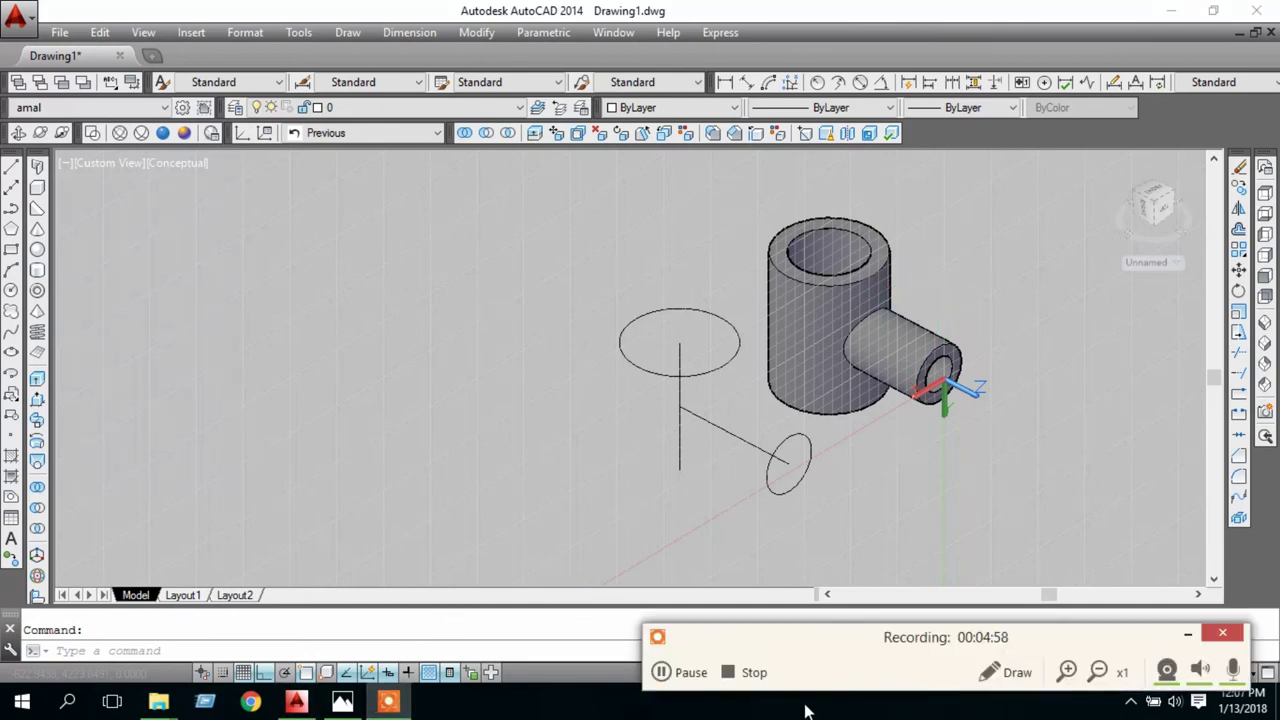